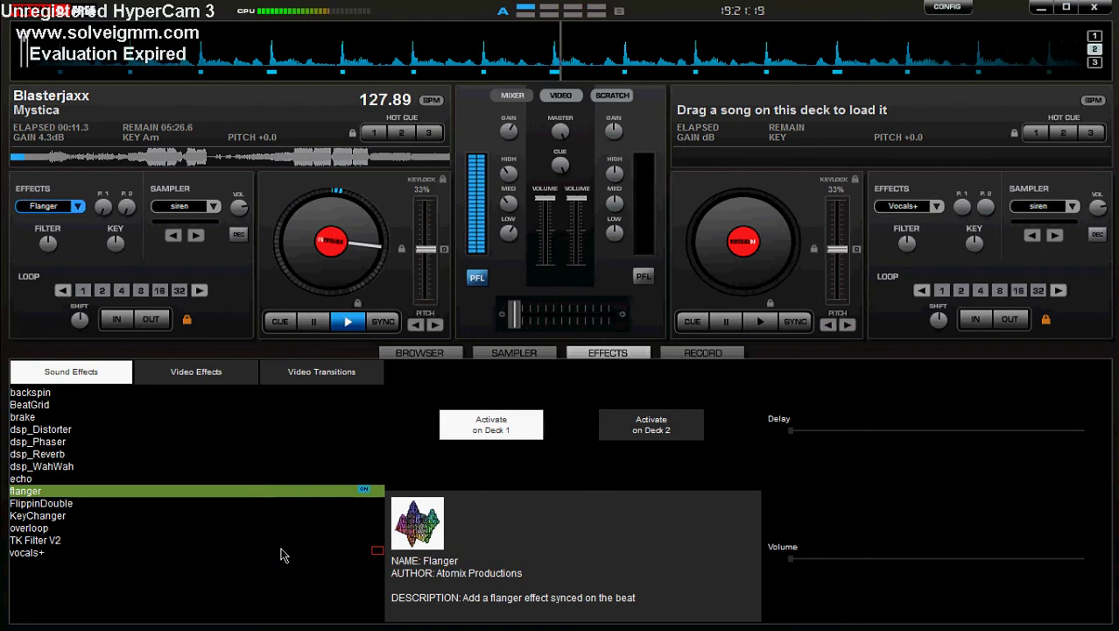
Browse the details of the TK Filter V2, overloop and FlippinDouble sound effects
{"action": "left_click", "coordinate": [250, 539]}
{"action": "left_click", "coordinate": [266, 529]}
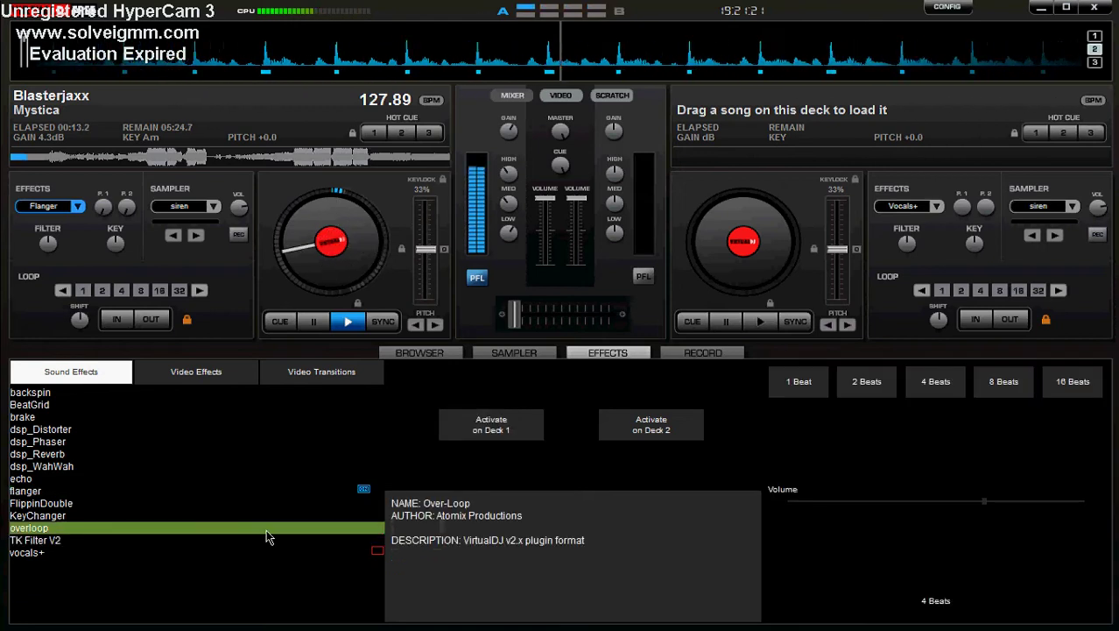
{"action": "left_click", "coordinate": [314, 505]}
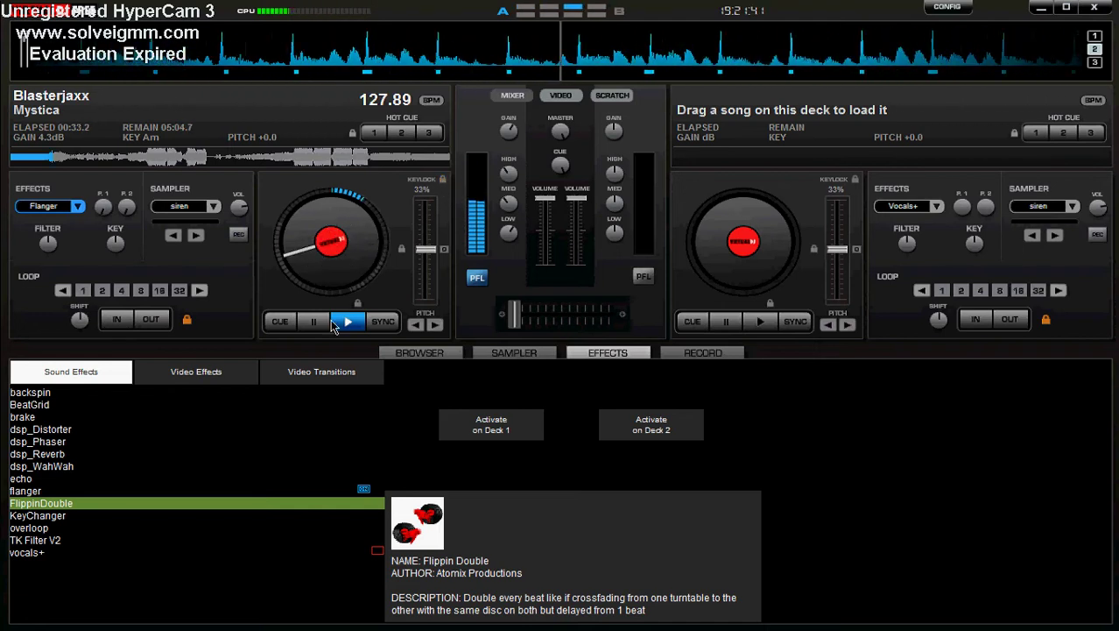
Lower the SlideShow video effect's slide delay to its minimum
{"action": "left_click", "coordinate": [242, 373]}
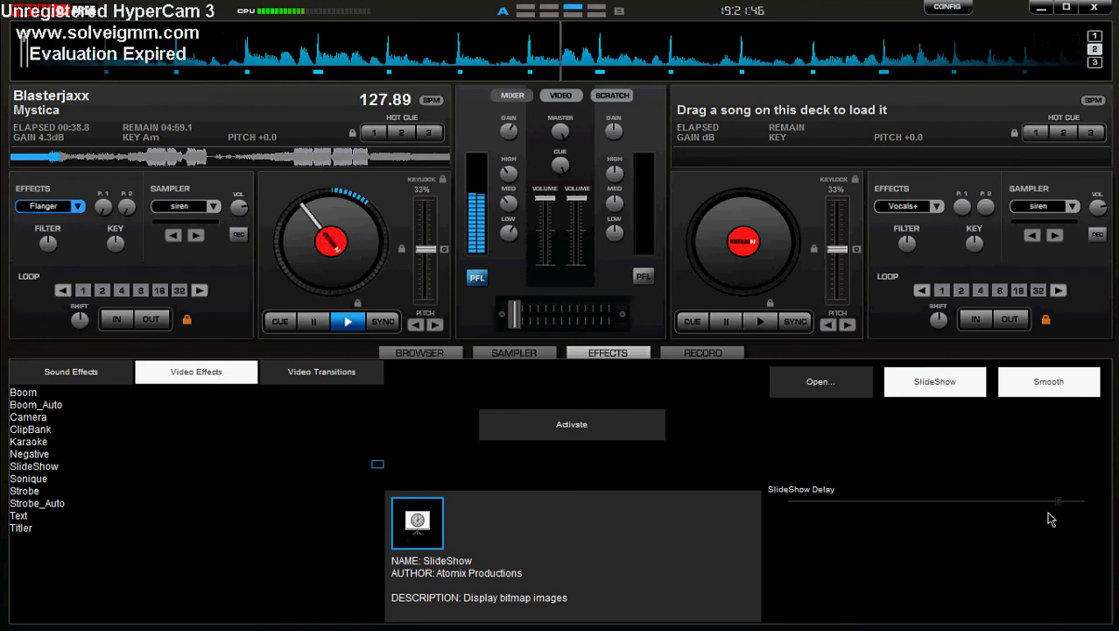
{"action": "left_click_drag", "start_coordinate": [1051, 519], "coordinate": [902, 524]}
{"action": "left_click_drag", "start_coordinate": [833, 517], "coordinate": [788, 518]}
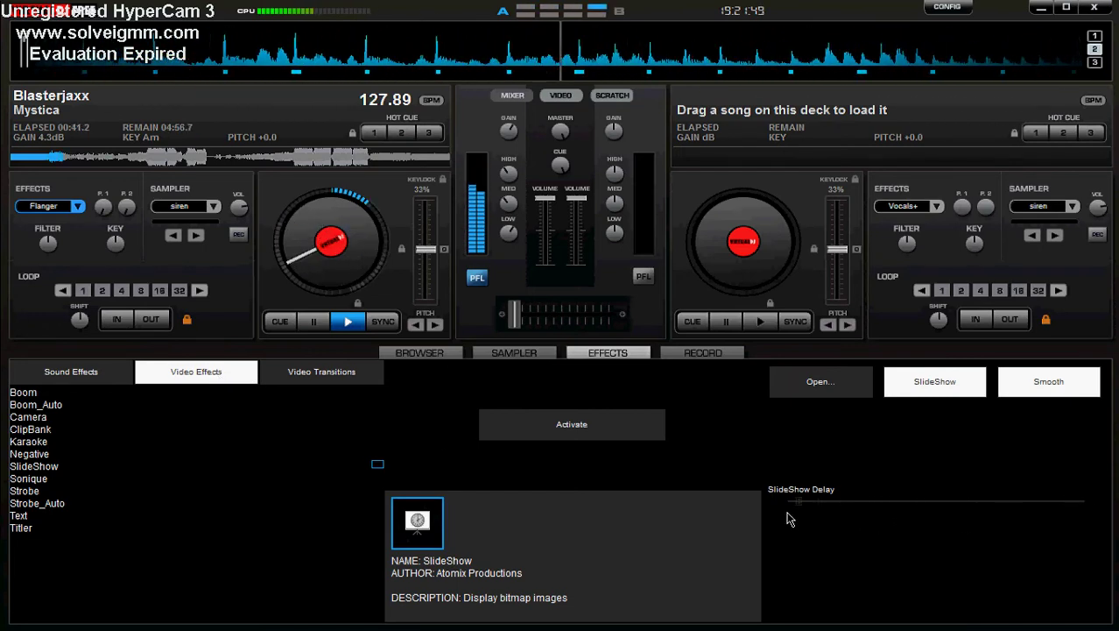
Look over the song browser and the sampler slots before returning to the effects
{"action": "left_click", "coordinate": [428, 353]}
{"action": "left_click", "coordinate": [498, 354]}
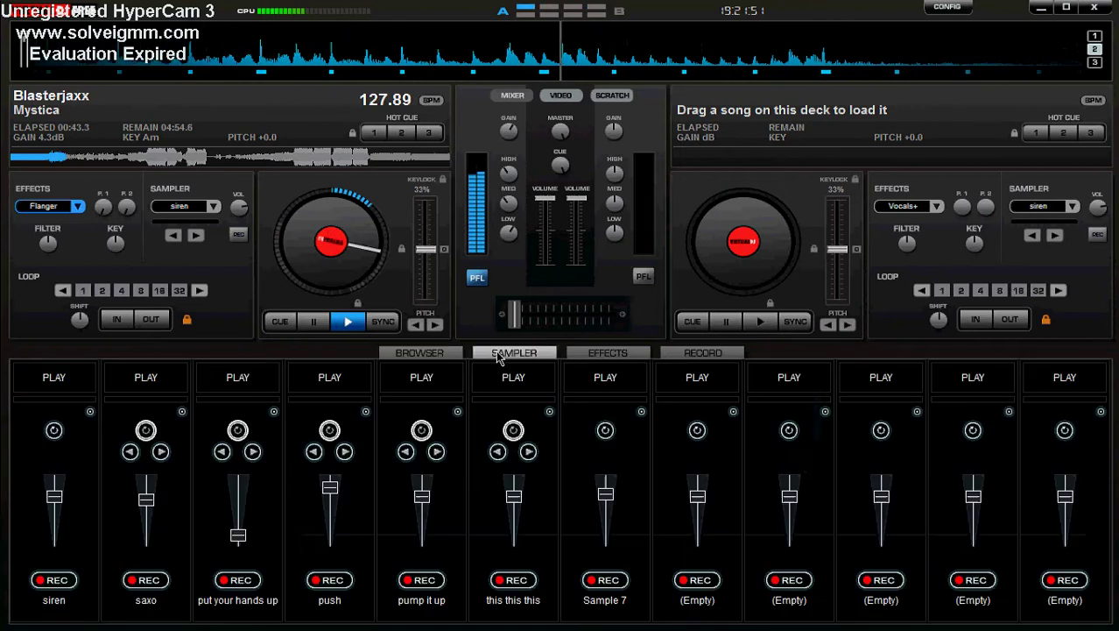
{"action": "left_click", "coordinate": [582, 353]}
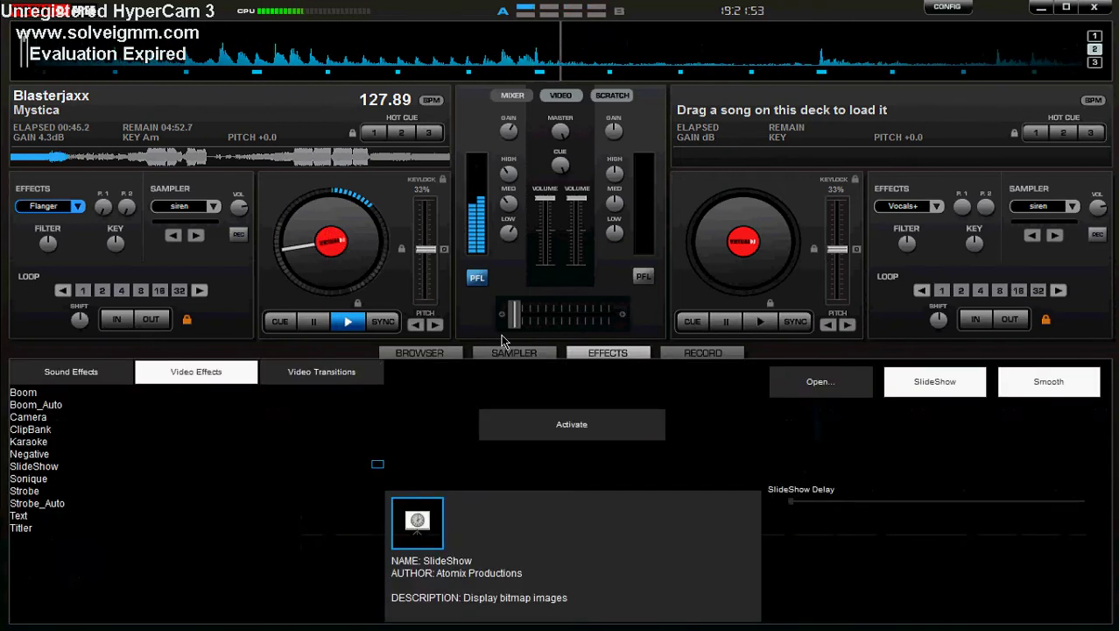
Switch the BeatGrid sound effect on and off repeatedly on Deck 1, leaving it off
{"action": "left_click", "coordinate": [88, 371]}
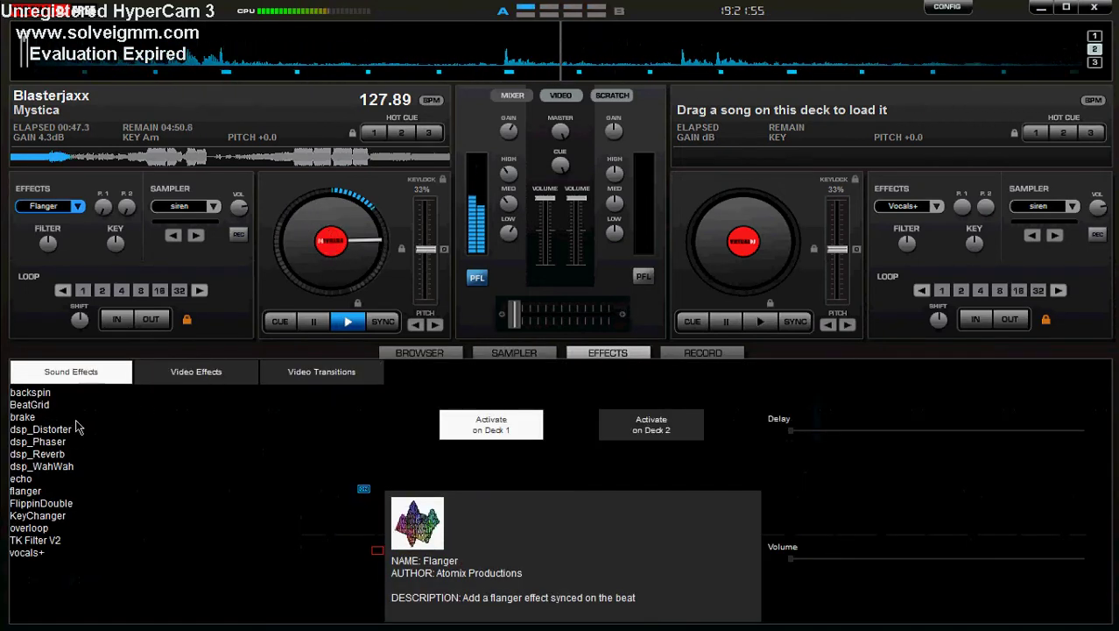
{"action": "left_click", "coordinate": [96, 404]}
{"action": "left_click", "coordinate": [481, 428]}
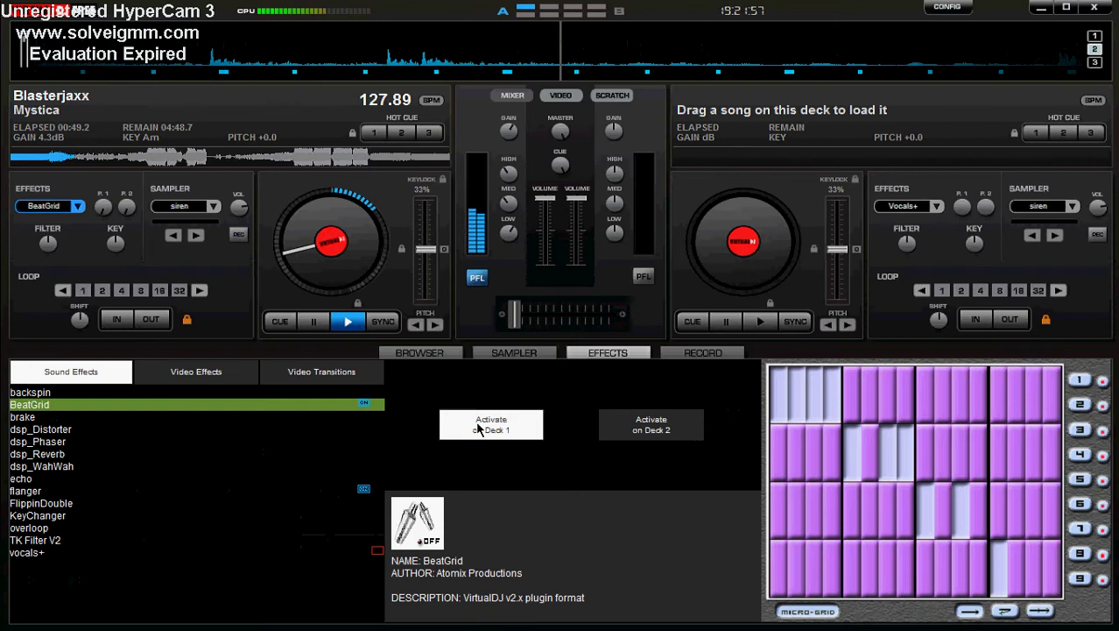
{"action": "left_click", "coordinate": [481, 428]}
{"action": "left_click", "coordinate": [481, 429]}
{"action": "left_click", "coordinate": [481, 429]}
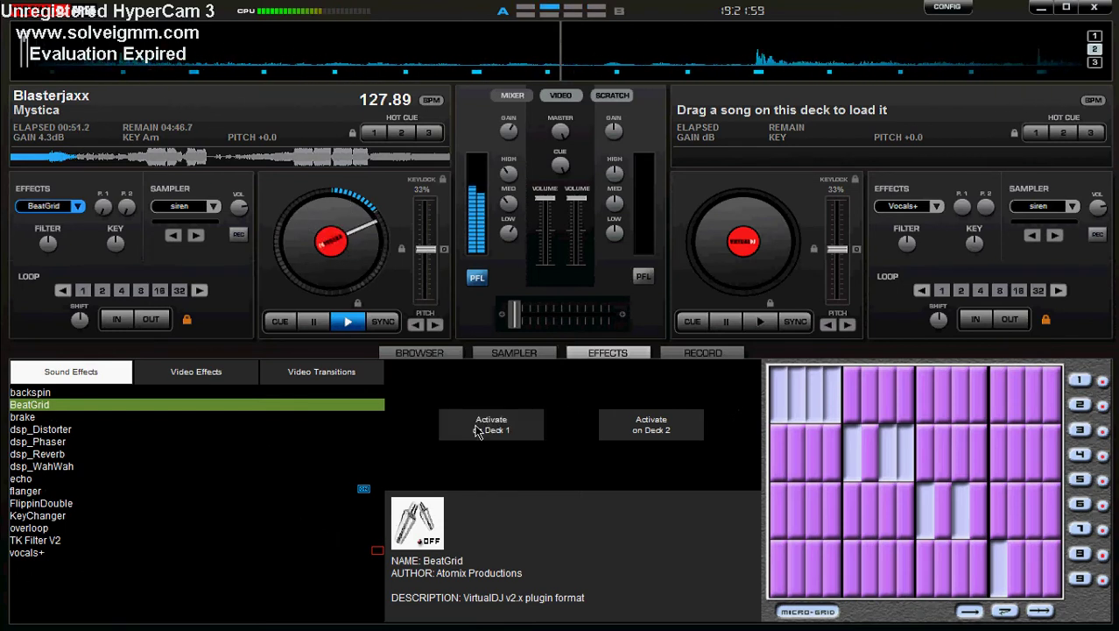
Apply the FlippinDouble sound effect to Deck 1 in repeated short bursts while the track plays, leaving it off
{"action": "left_click", "coordinate": [353, 504]}
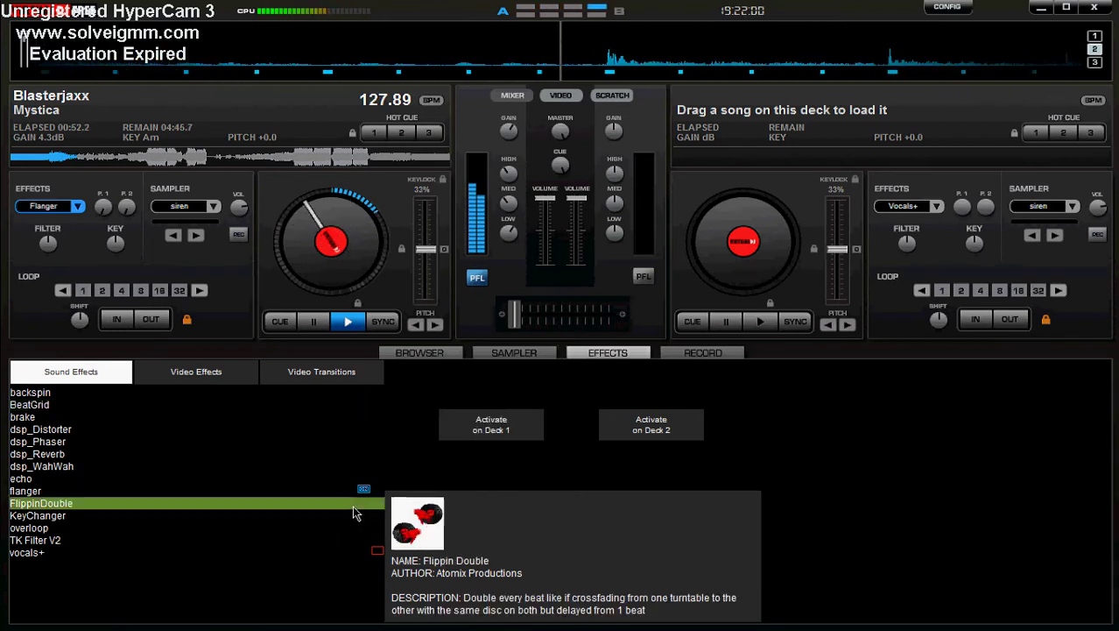
{"action": "left_click", "coordinate": [474, 429]}
{"action": "left_click", "coordinate": [477, 430]}
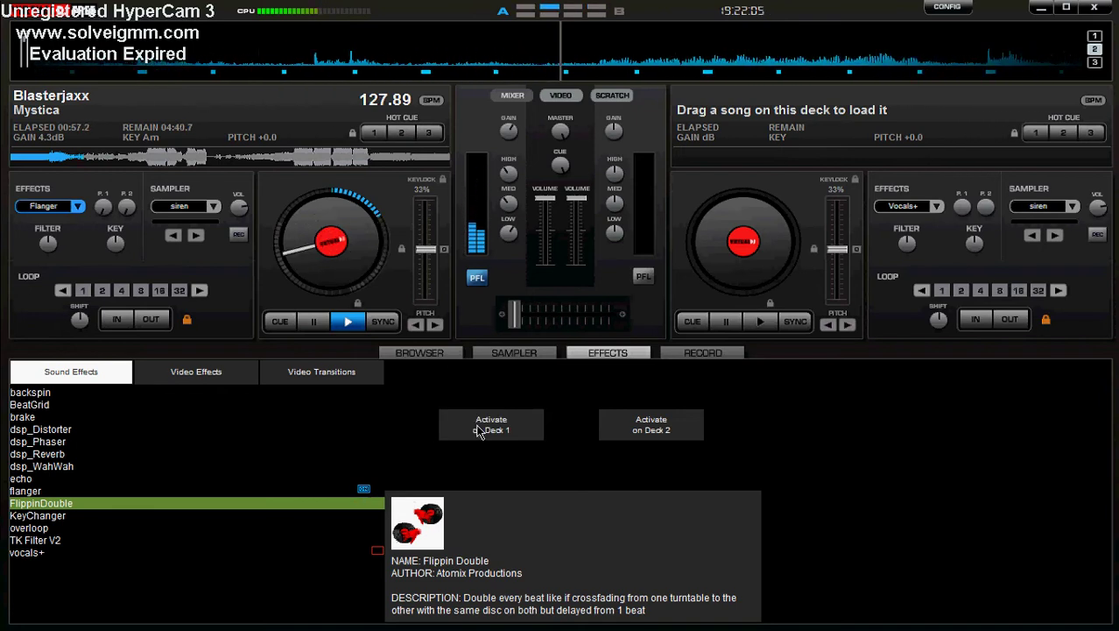
{"action": "left_click", "coordinate": [479, 431]}
{"action": "left_click", "coordinate": [479, 431]}
{"action": "left_click", "coordinate": [479, 431]}
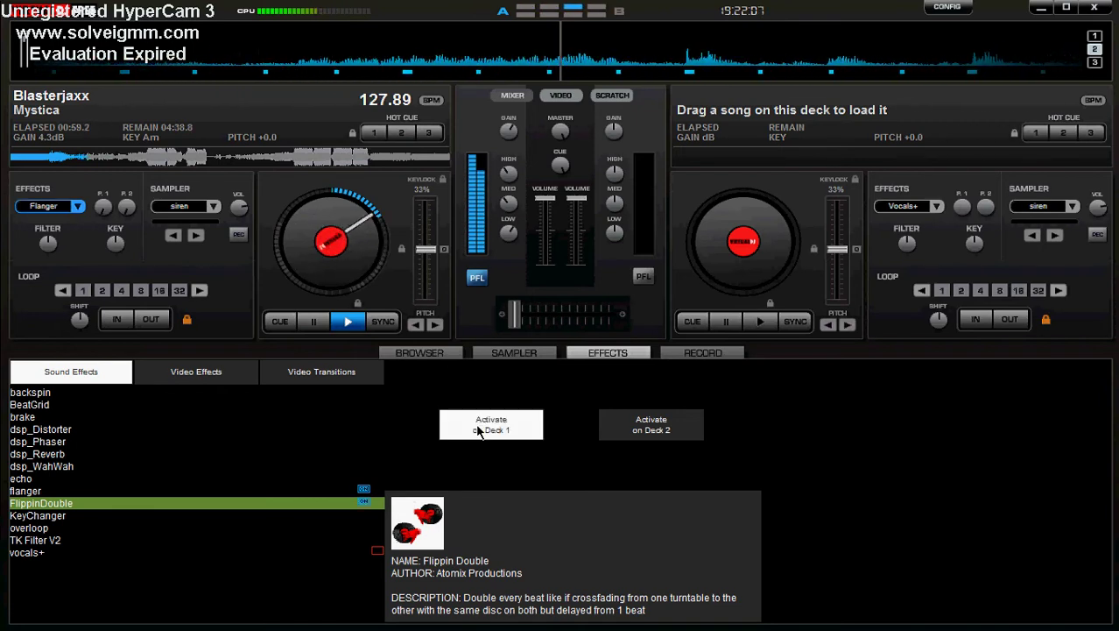
{"action": "left_click", "coordinate": [479, 431]}
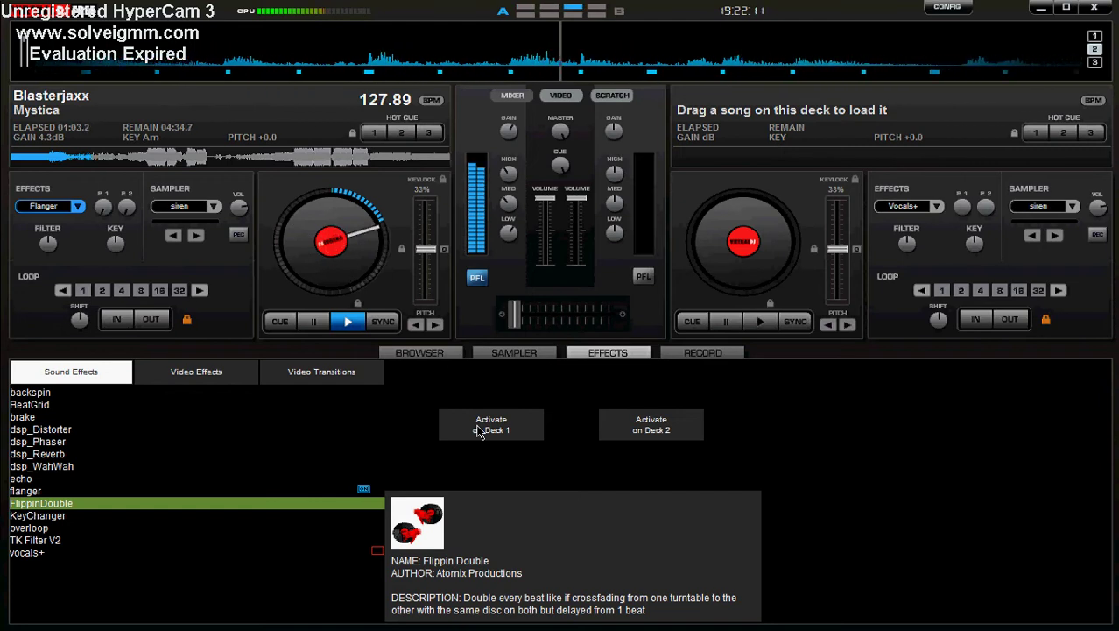
{"action": "left_click", "coordinate": [479, 431]}
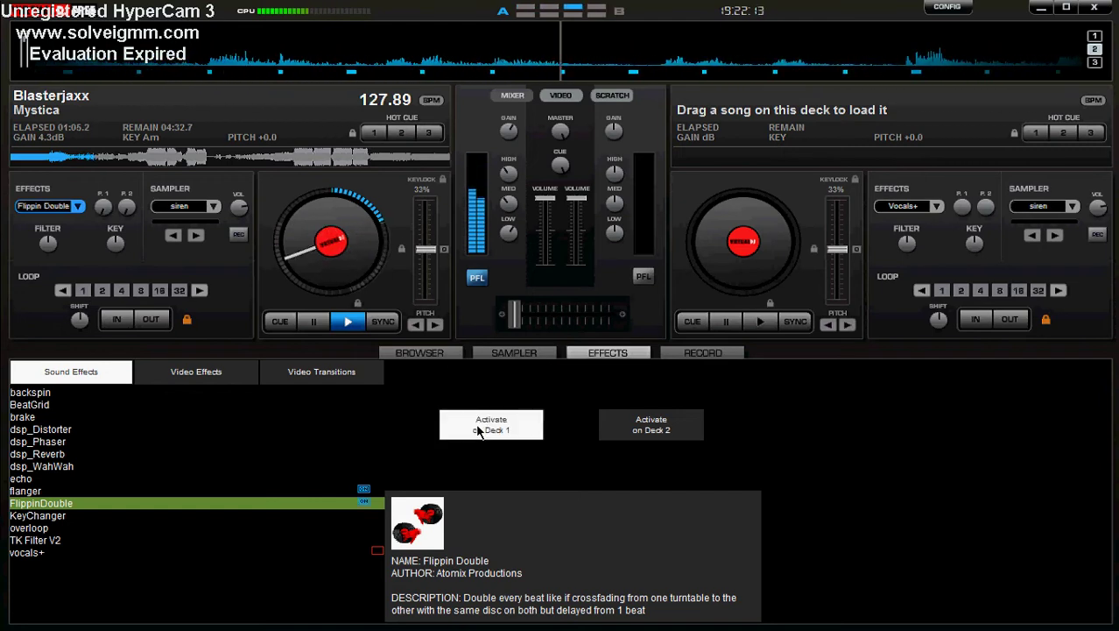
{"action": "left_click", "coordinate": [479, 431]}
{"action": "left_click", "coordinate": [479, 431]}
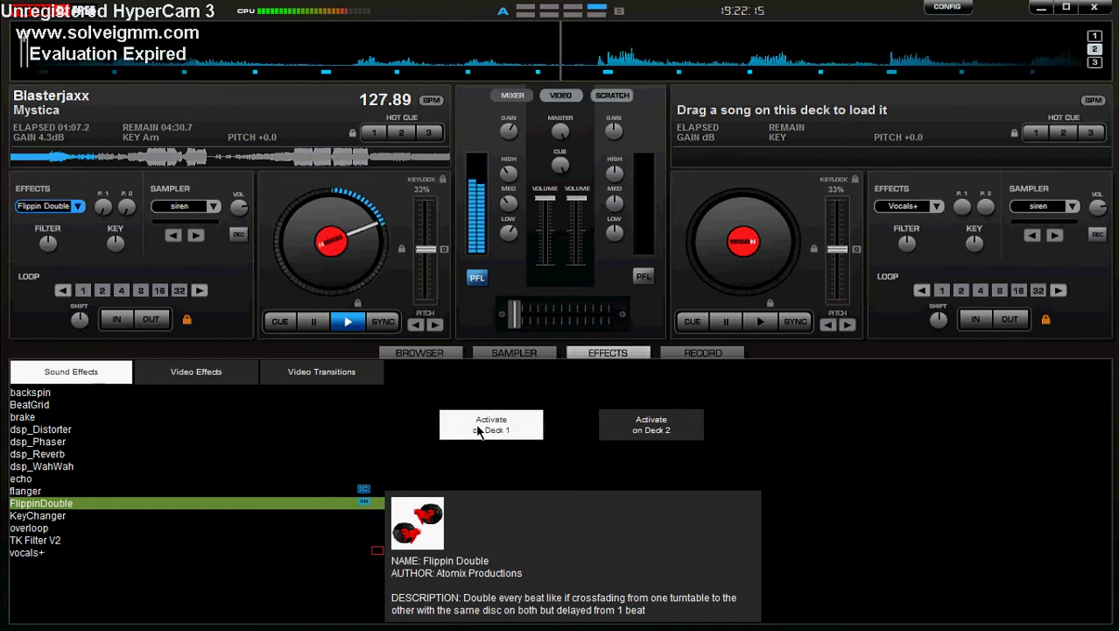
{"action": "left_click", "coordinate": [479, 431]}
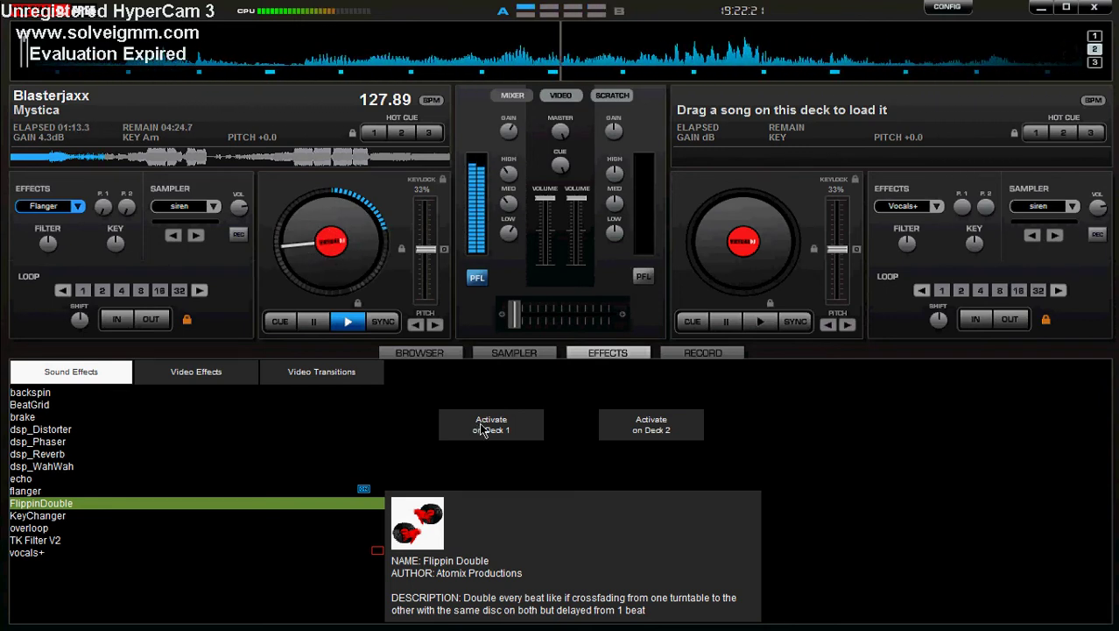
{"action": "left_click", "coordinate": [481, 427]}
{"action": "left_click", "coordinate": [483, 429]}
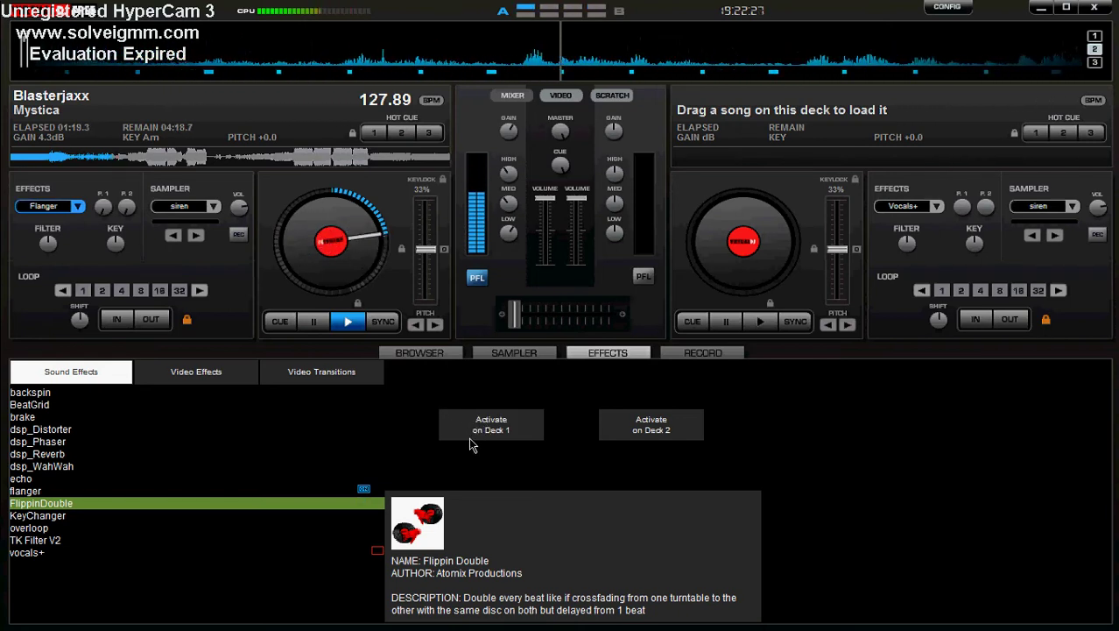
{"action": "left_click", "coordinate": [463, 435]}
{"action": "left_click", "coordinate": [465, 433]}
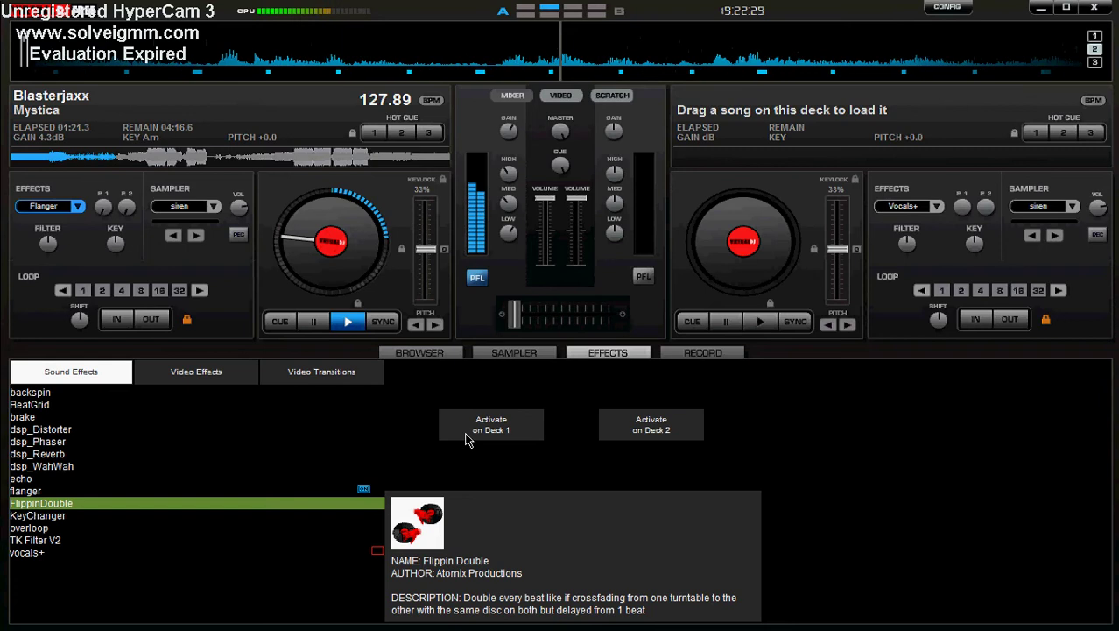
{"action": "left_click", "coordinate": [466, 433]}
{"action": "left_click", "coordinate": [466, 433]}
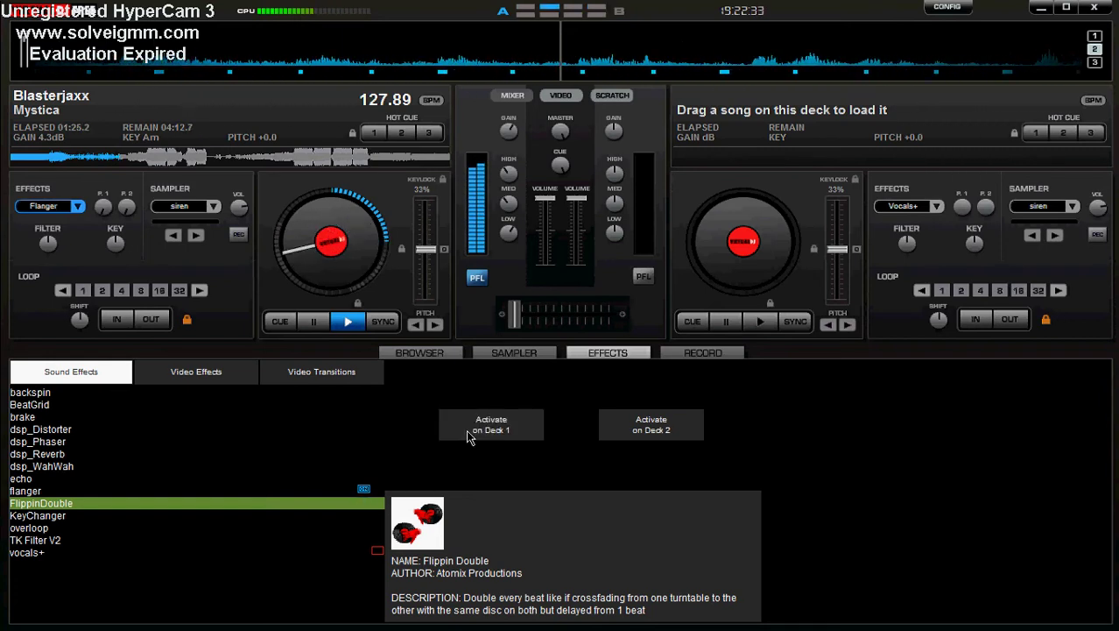
{"action": "left_click", "coordinate": [466, 429]}
{"action": "left_click", "coordinate": [466, 429]}
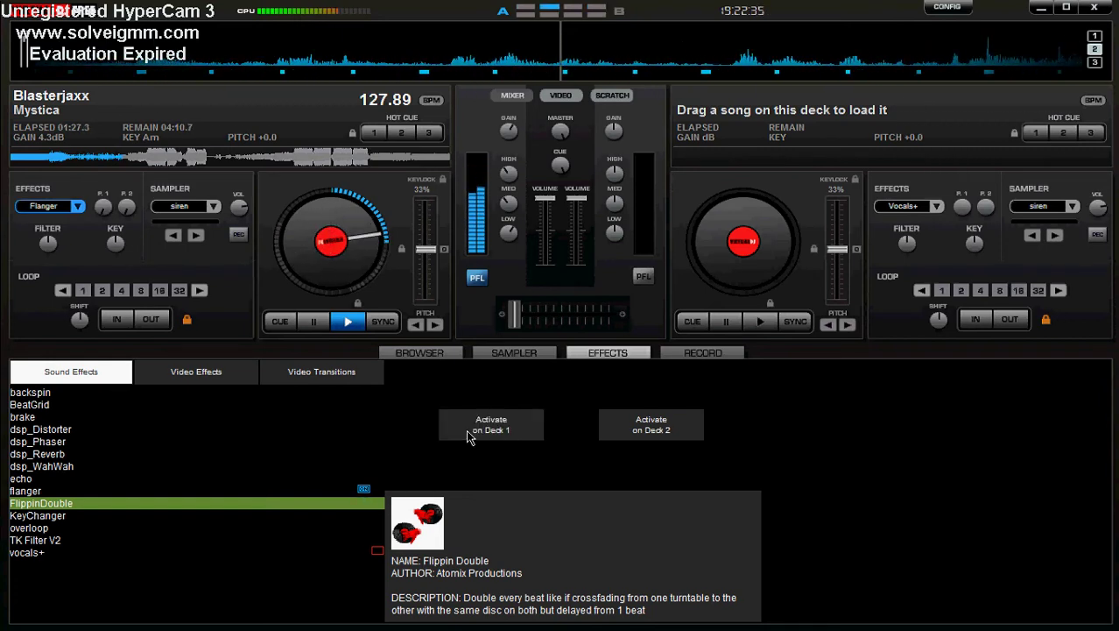
{"action": "left_click", "coordinate": [465, 429]}
{"action": "left_click", "coordinate": [466, 429]}
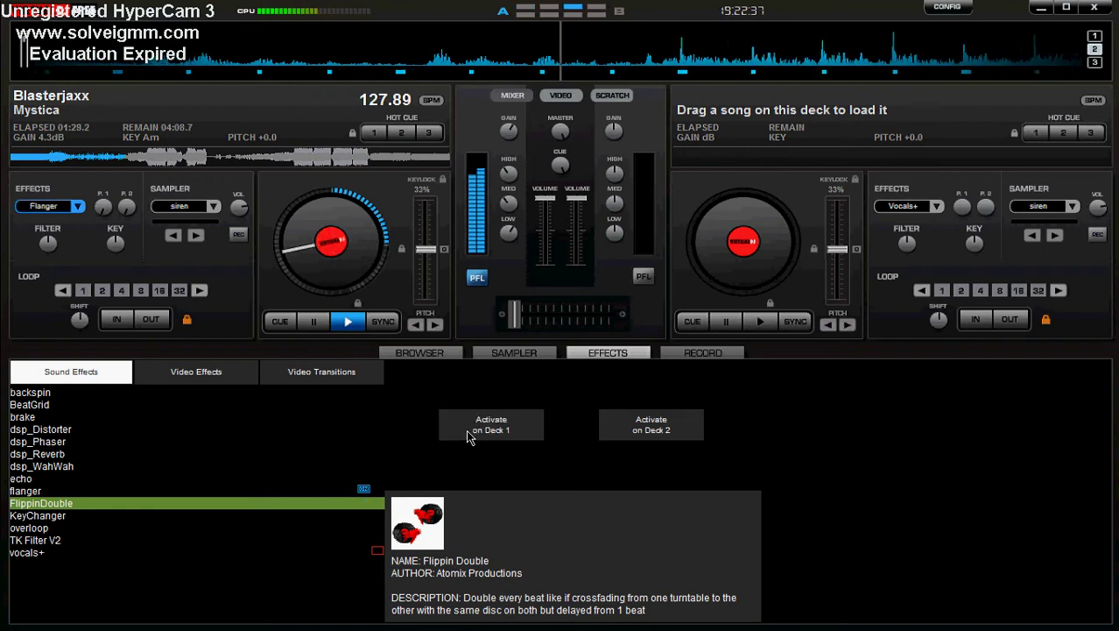
Set the overloop sound effect to 1 Beat and apply it temporarily to the playing track on Deck 1
{"action": "left_click", "coordinate": [348, 514]}
{"action": "left_click", "coordinate": [348, 527]}
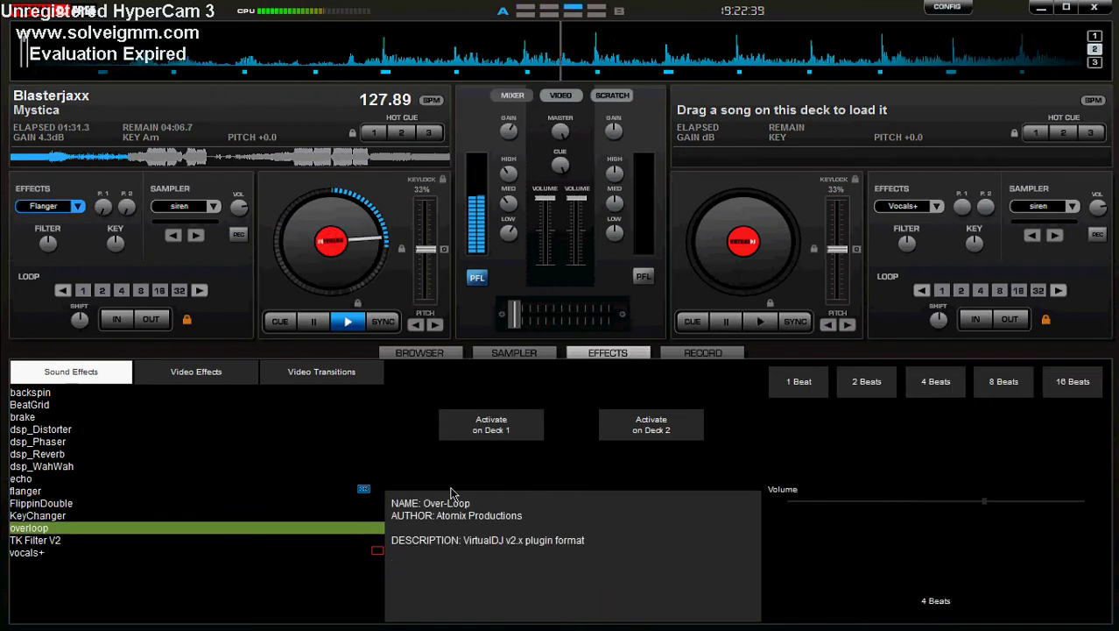
{"action": "left_click", "coordinate": [782, 383]}
{"action": "left_click", "coordinate": [515, 427]}
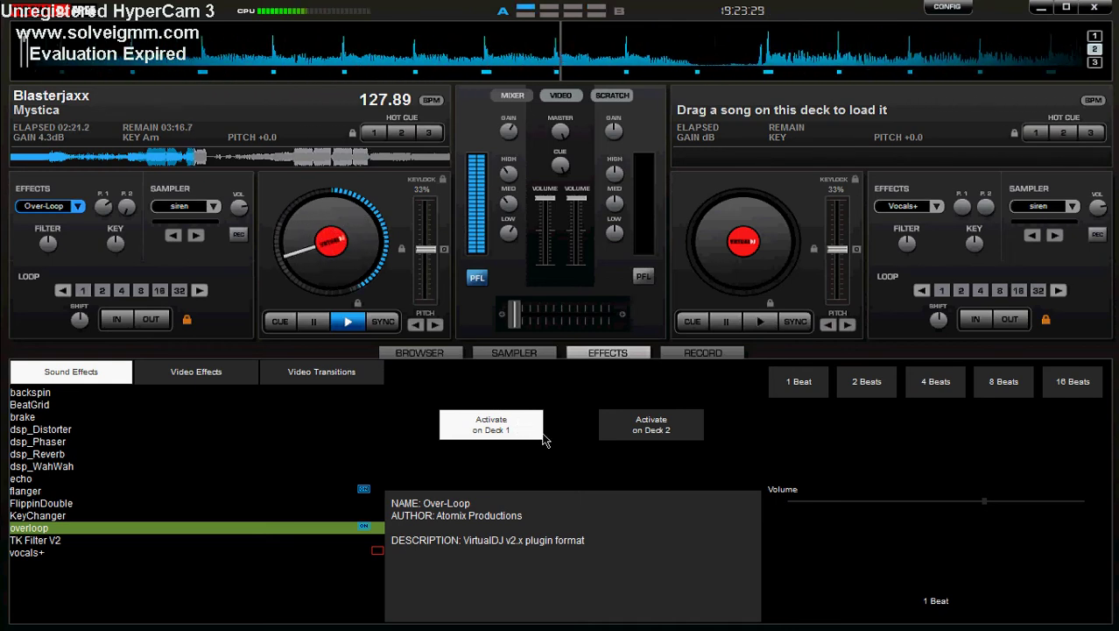
{"action": "left_click", "coordinate": [497, 429]}
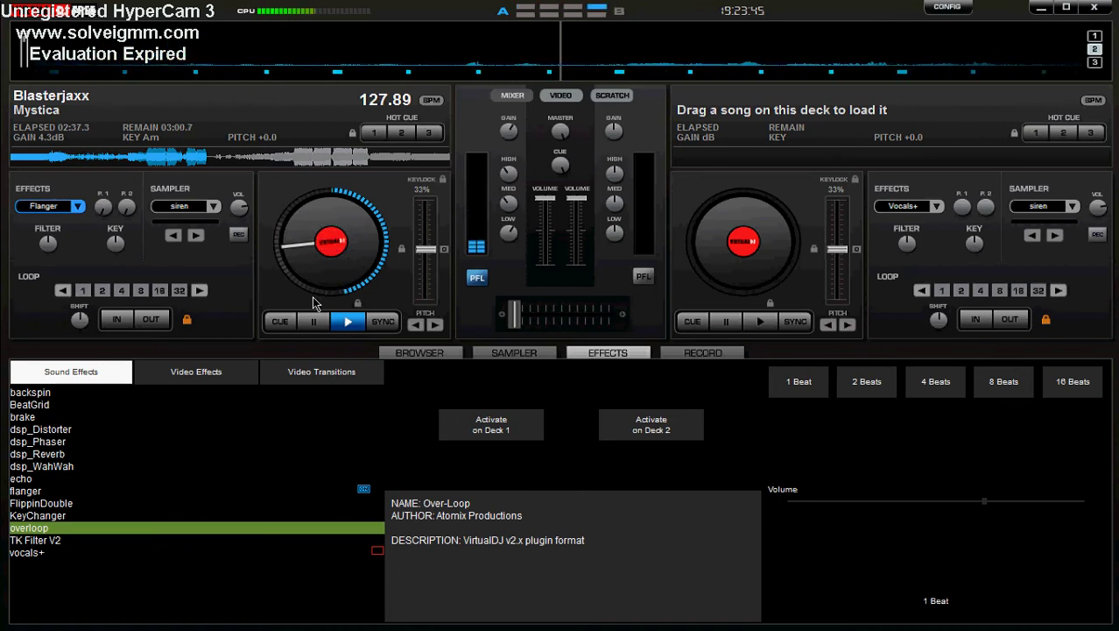
Return to the FlippinDouble sound effect and toggle it repeatedly on Deck 1, leaving it on
{"action": "left_click", "coordinate": [376, 515]}
{"action": "left_click", "coordinate": [379, 492]}
{"action": "left_click", "coordinate": [379, 504]}
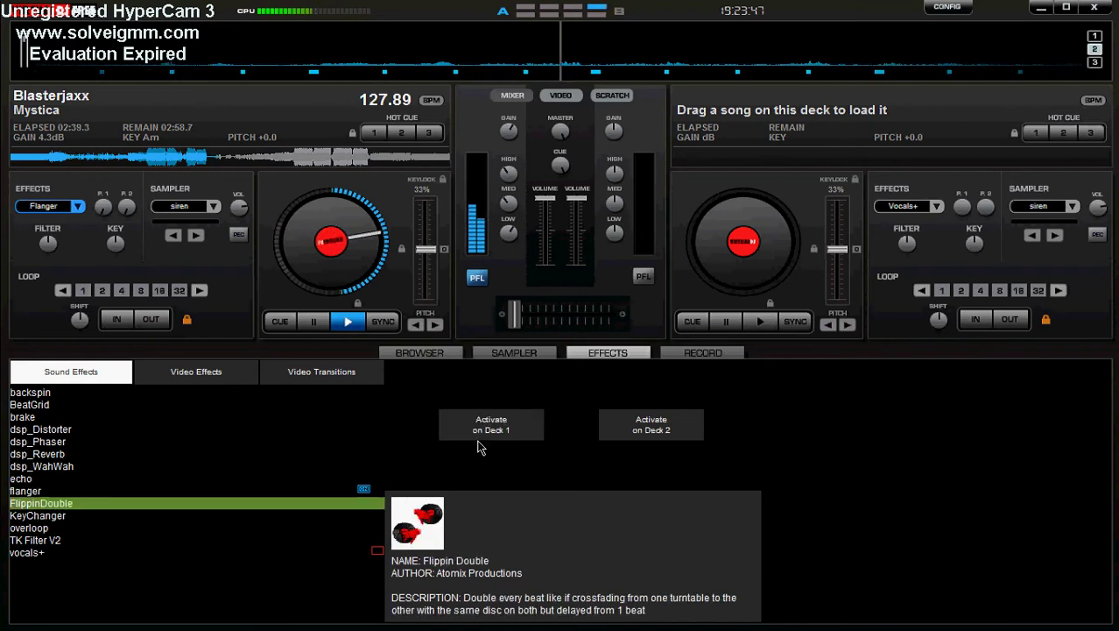
{"action": "left_click", "coordinate": [491, 423]}
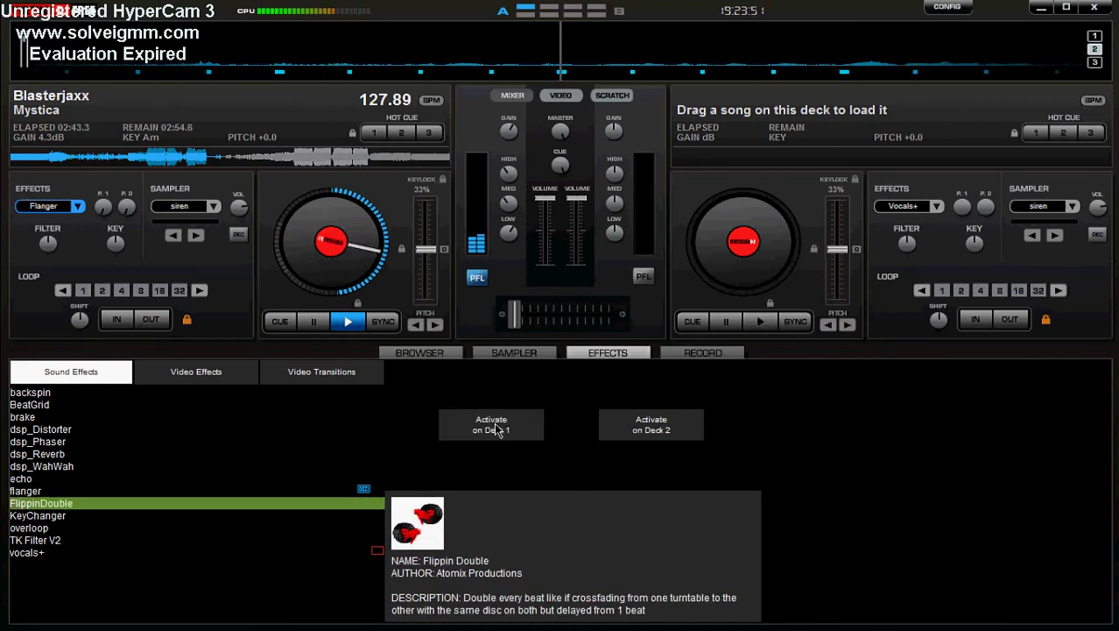
{"action": "left_click", "coordinate": [494, 425]}
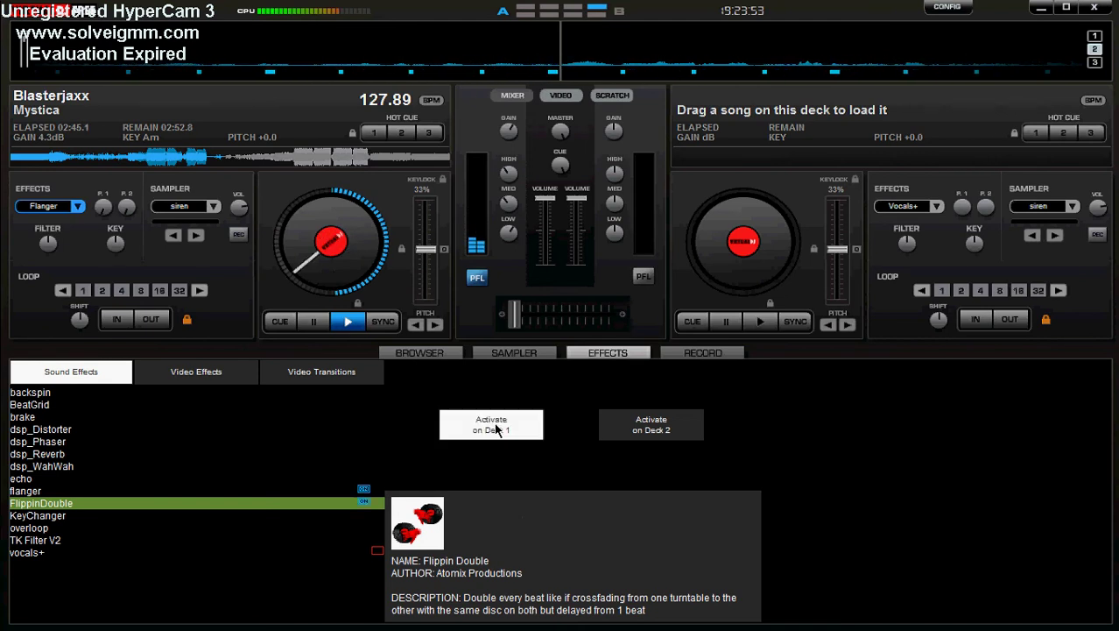
{"action": "left_click", "coordinate": [493, 425]}
{"action": "left_click", "coordinate": [494, 424]}
{"action": "left_click", "coordinate": [496, 427]}
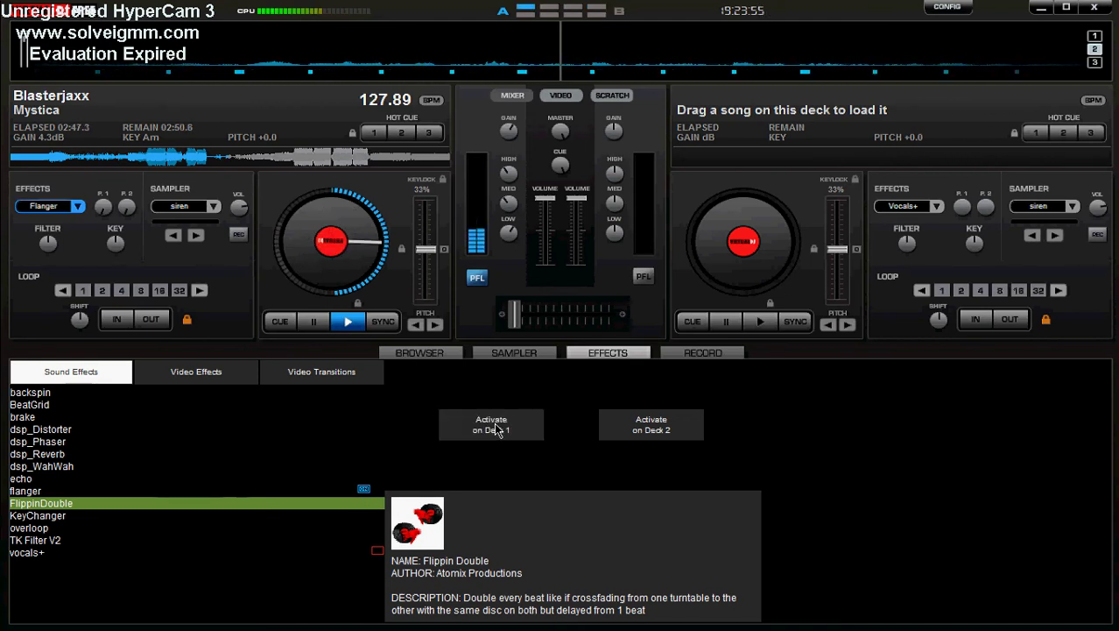
{"action": "left_click", "coordinate": [495, 427]}
{"action": "left_click", "coordinate": [496, 427]}
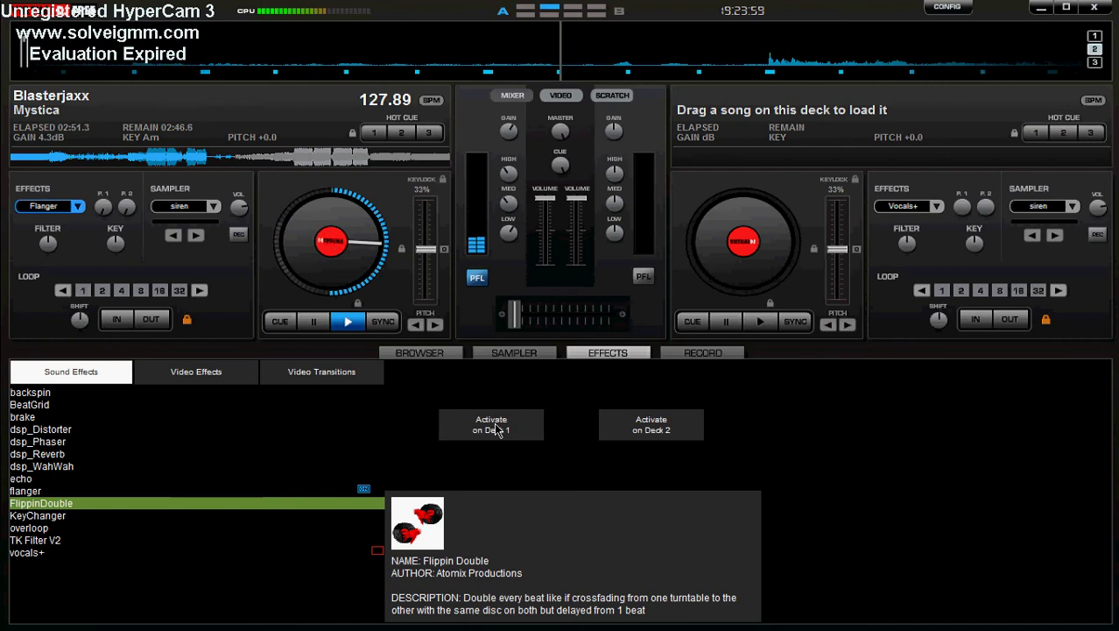
{"action": "left_click", "coordinate": [497, 427]}
{"action": "left_click", "coordinate": [496, 427]}
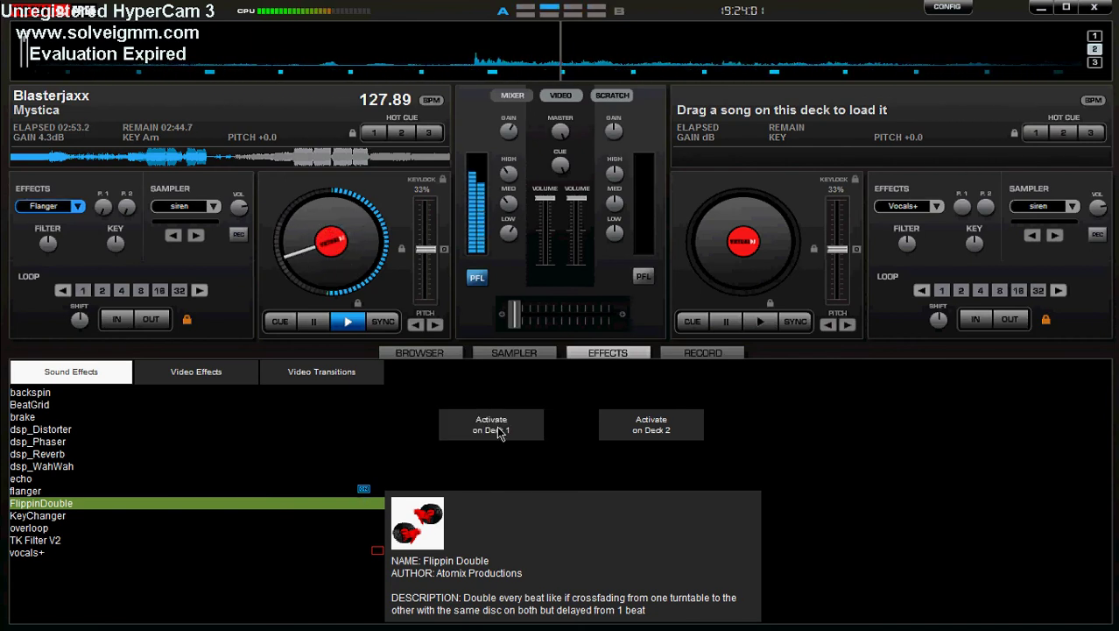
{"action": "left_click", "coordinate": [498, 428]}
{"action": "left_click", "coordinate": [497, 430]}
{"action": "left_click", "coordinate": [497, 429]}
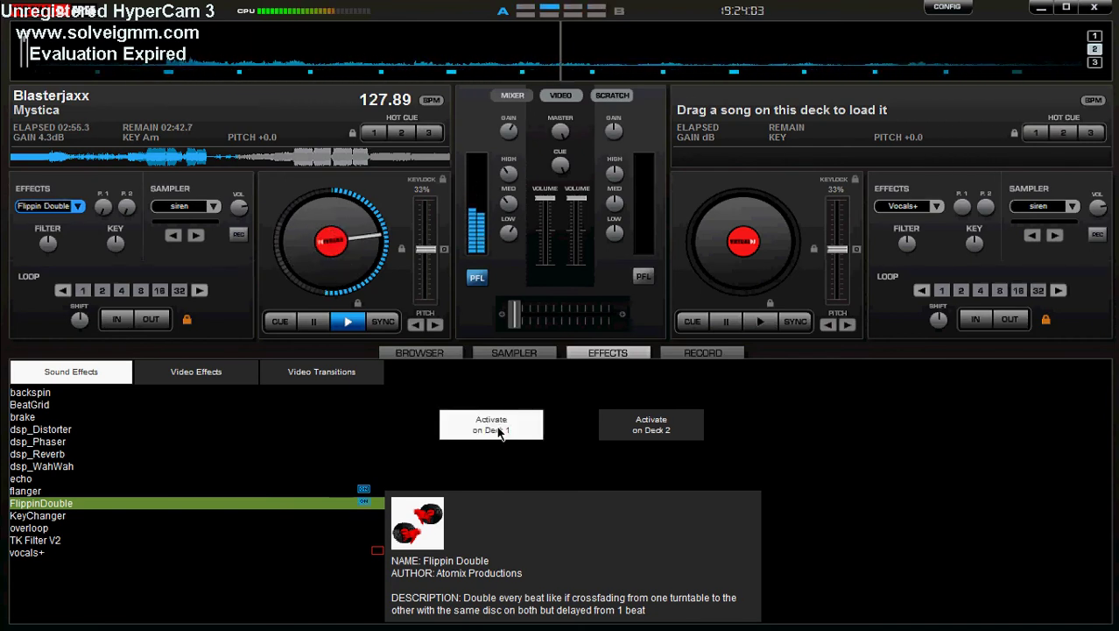
{"action": "left_click", "coordinate": [497, 429]}
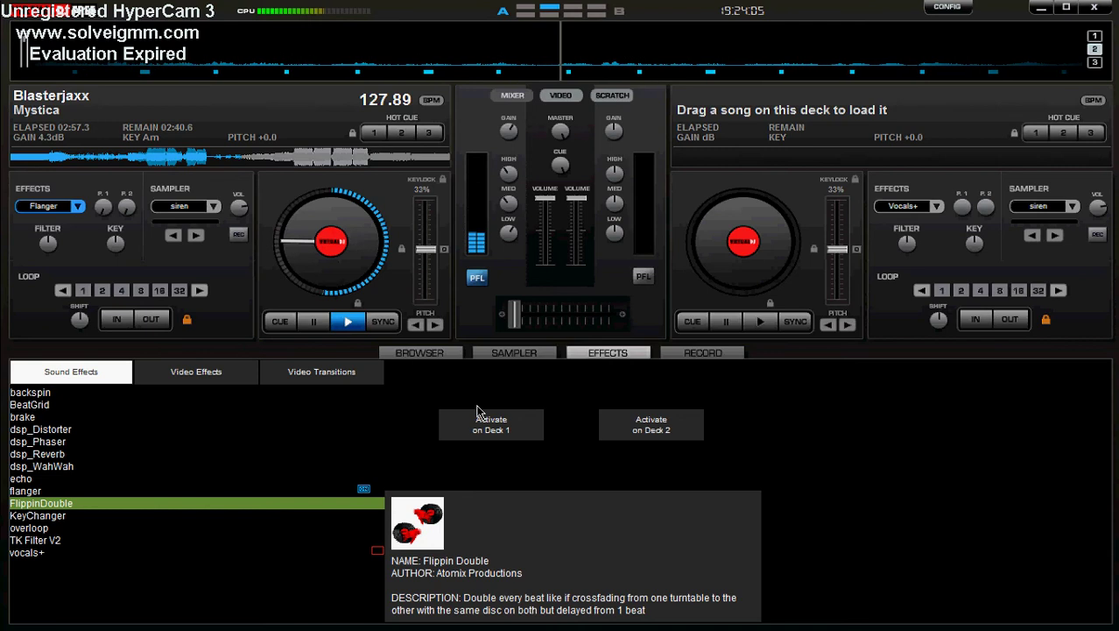
{"action": "left_click", "coordinate": [486, 420]}
{"action": "left_click", "coordinate": [487, 421]}
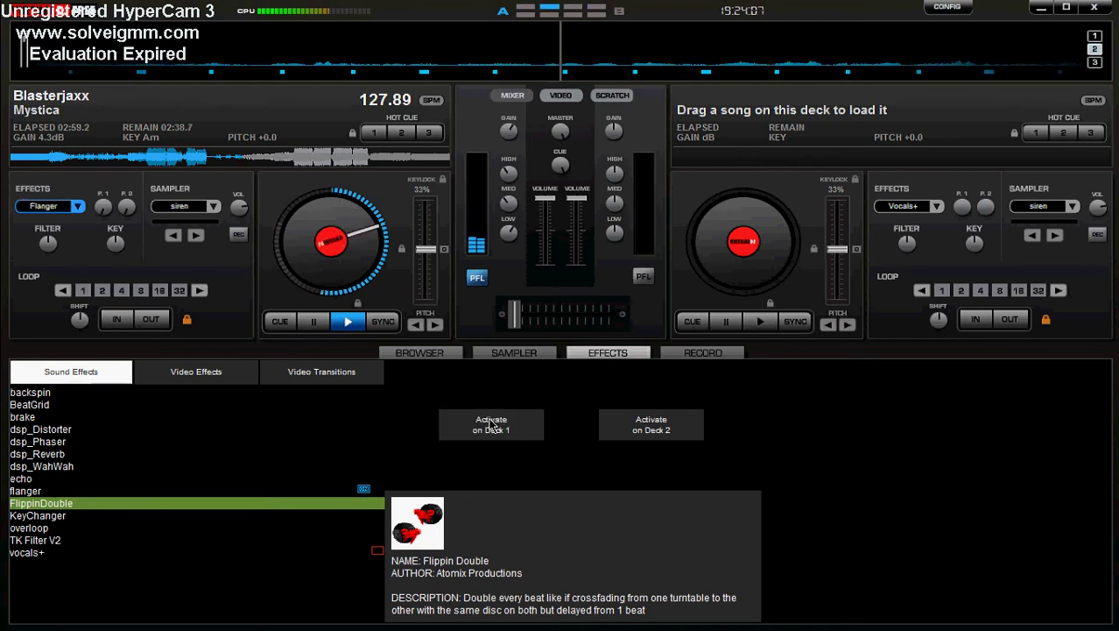
{"action": "left_click", "coordinate": [490, 423]}
{"action": "left_click", "coordinate": [491, 424]}
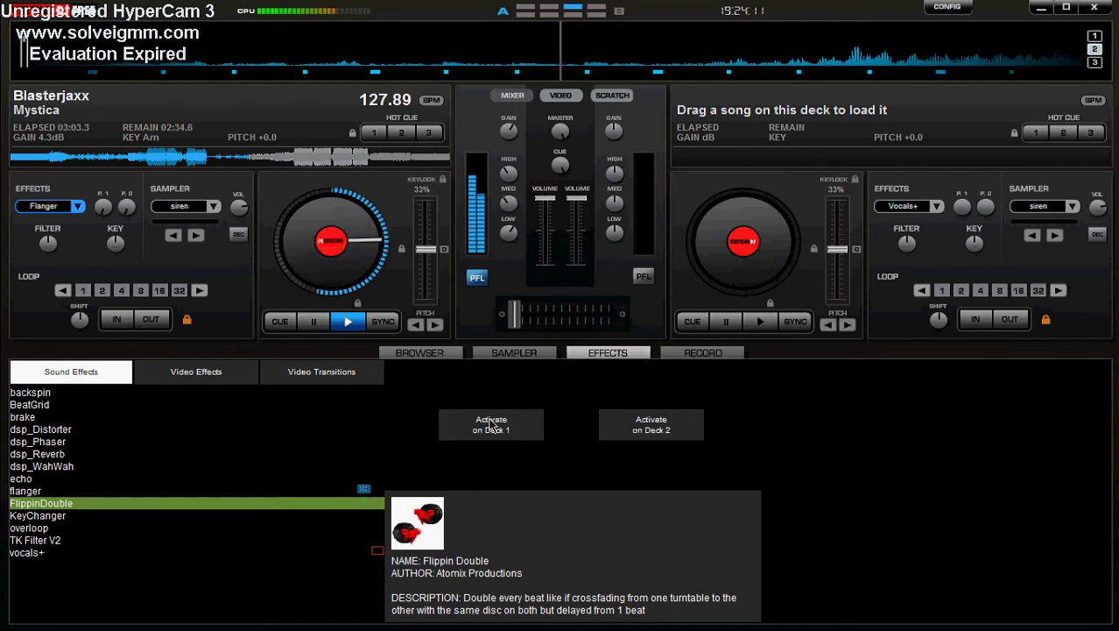
{"action": "left_click", "coordinate": [493, 425]}
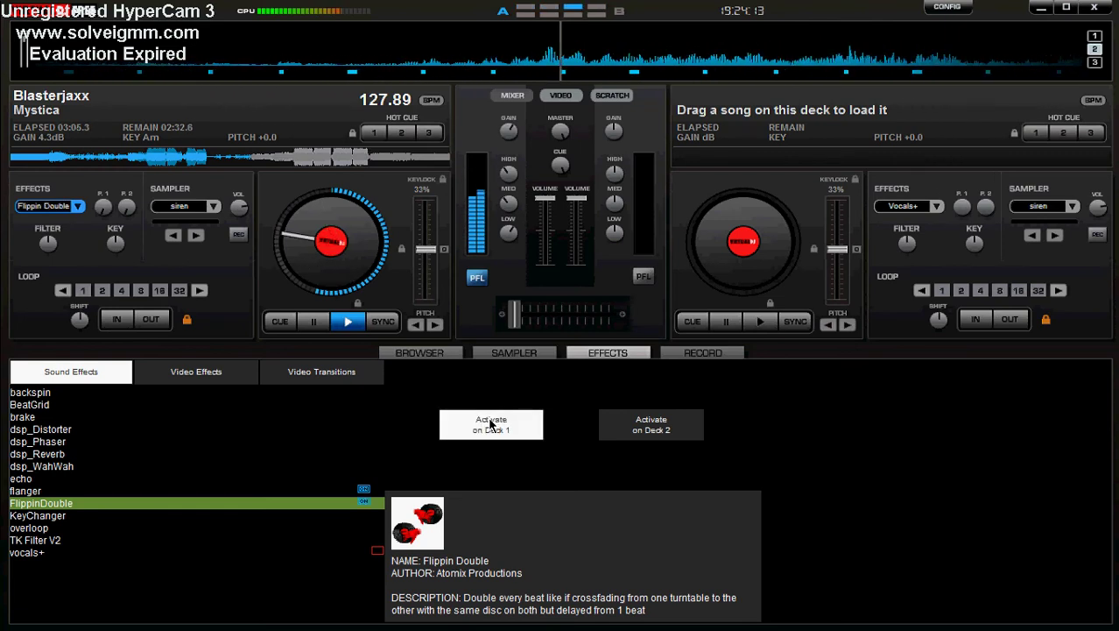
Toggle the FlippinDouble sound effect in quick succession on Deck 1, leaving it off
{"action": "left_click", "coordinate": [494, 425]}
{"action": "left_click", "coordinate": [493, 426]}
{"action": "left_click", "coordinate": [493, 426]}
{"action": "left_click", "coordinate": [493, 426]}
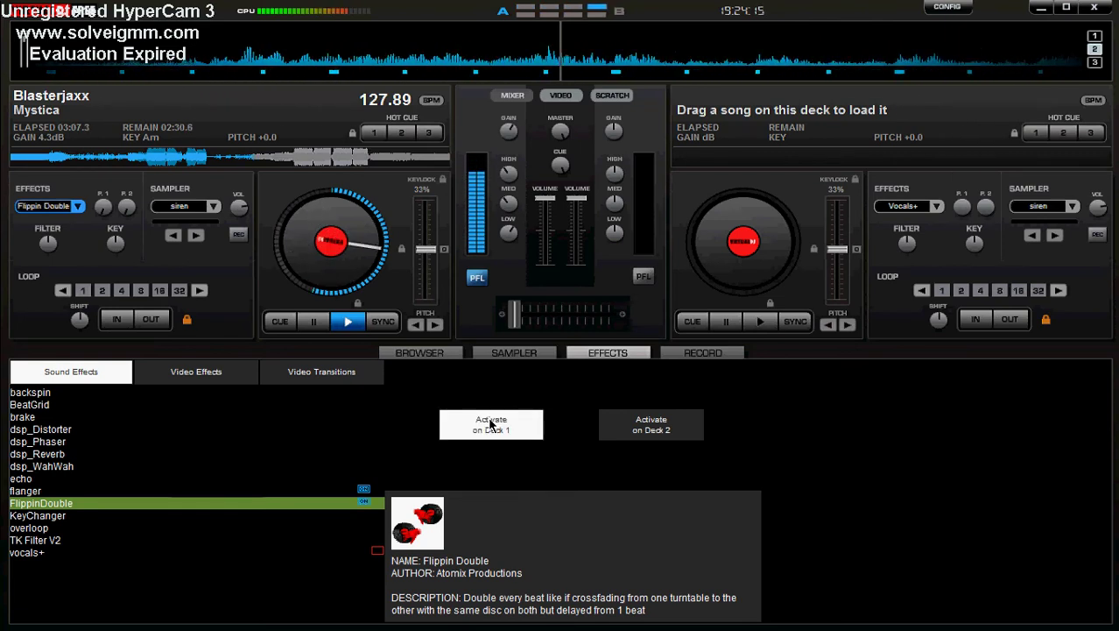
{"action": "left_click", "coordinate": [494, 427]}
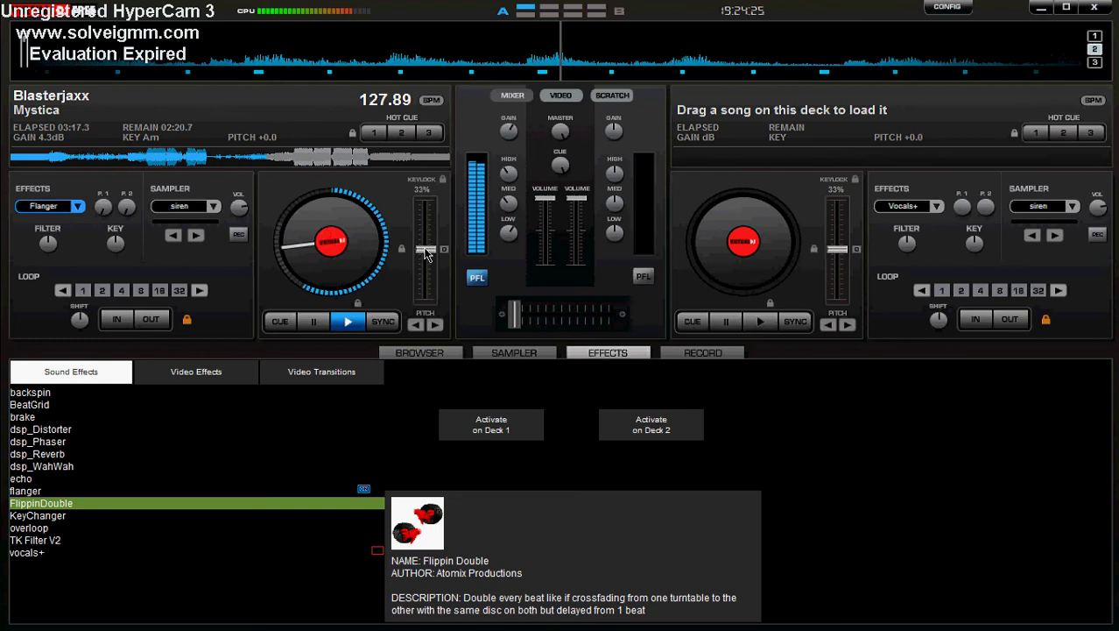
Set Deck 1's pitch to -1.7 and lower its gain to -5.1 dB
{"action": "left_click_drag", "start_coordinate": [423, 254], "coordinate": [430, 253]}
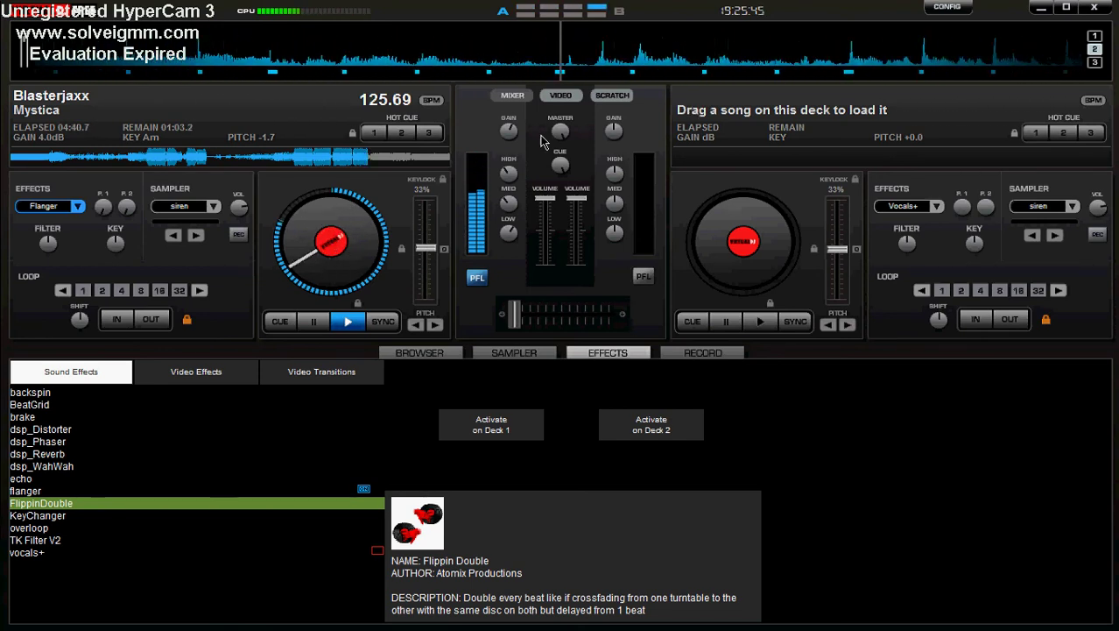
{"action": "left_click_drag", "start_coordinate": [508, 132], "coordinate": [479, 157]}
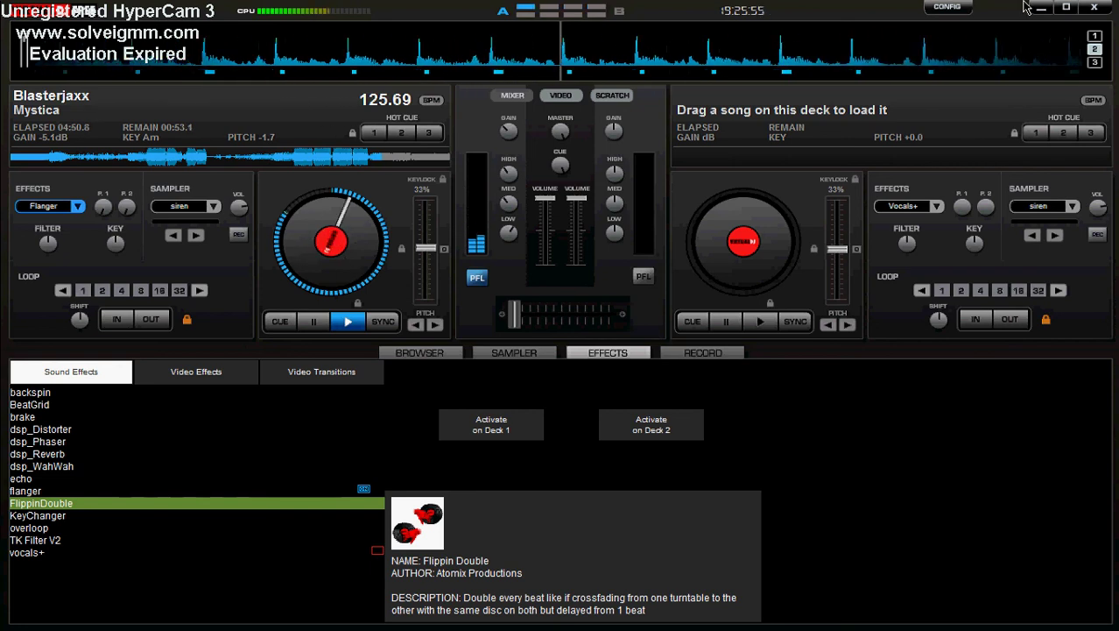
Reselect the FlippinDouble sound effect and switch it on and off repeatedly on Deck 1 while the track plays, leaving it on
{"action": "left_click", "coordinate": [362, 401]}
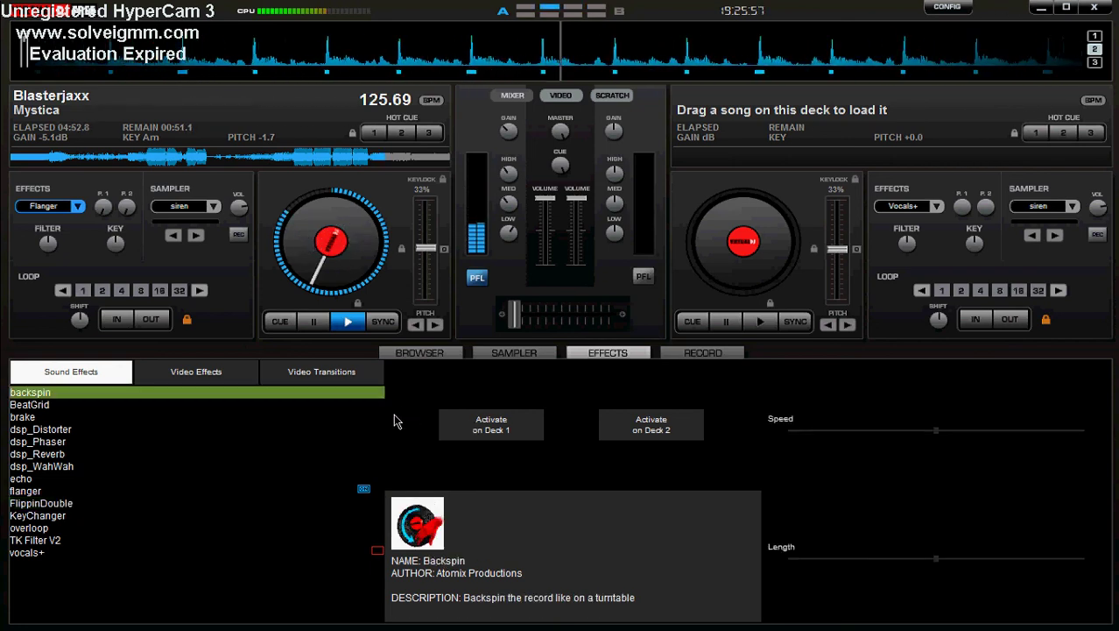
{"action": "left_click", "coordinate": [361, 491]}
{"action": "left_click", "coordinate": [352, 515]}
{"action": "left_click", "coordinate": [351, 503]}
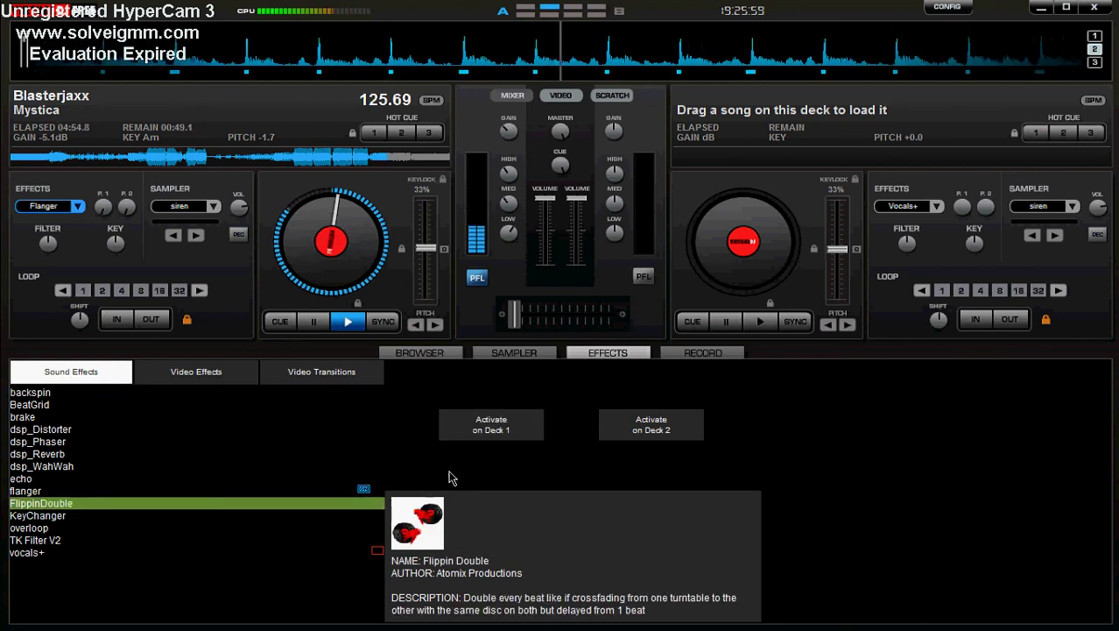
{"action": "left_click", "coordinate": [506, 433]}
{"action": "left_click", "coordinate": [506, 433]}
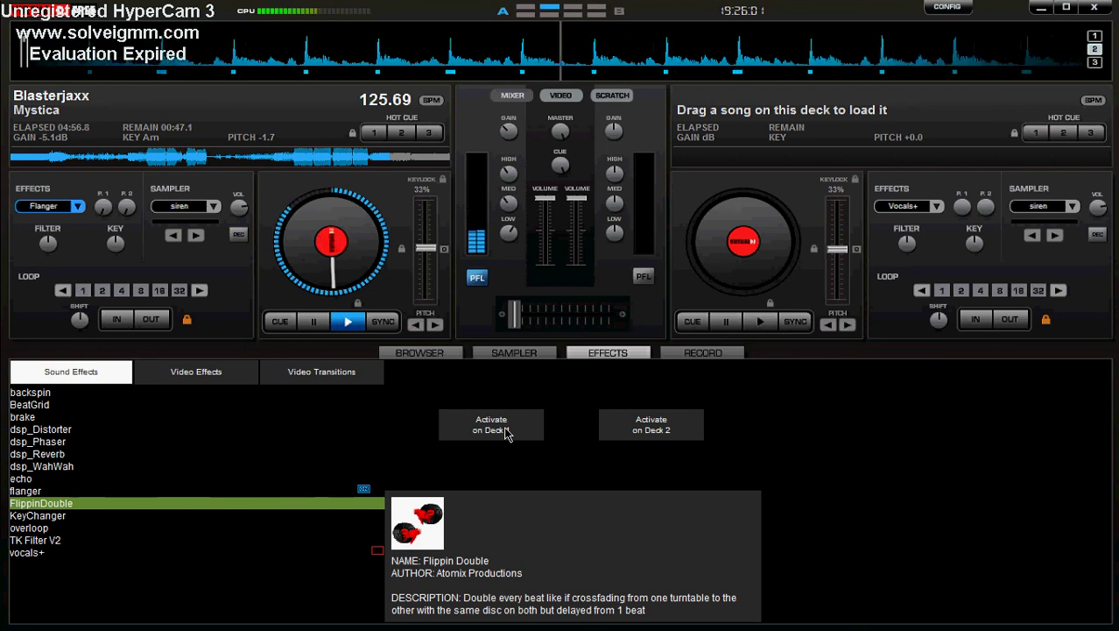
{"action": "left_click", "coordinate": [506, 433]}
{"action": "left_click", "coordinate": [507, 433]}
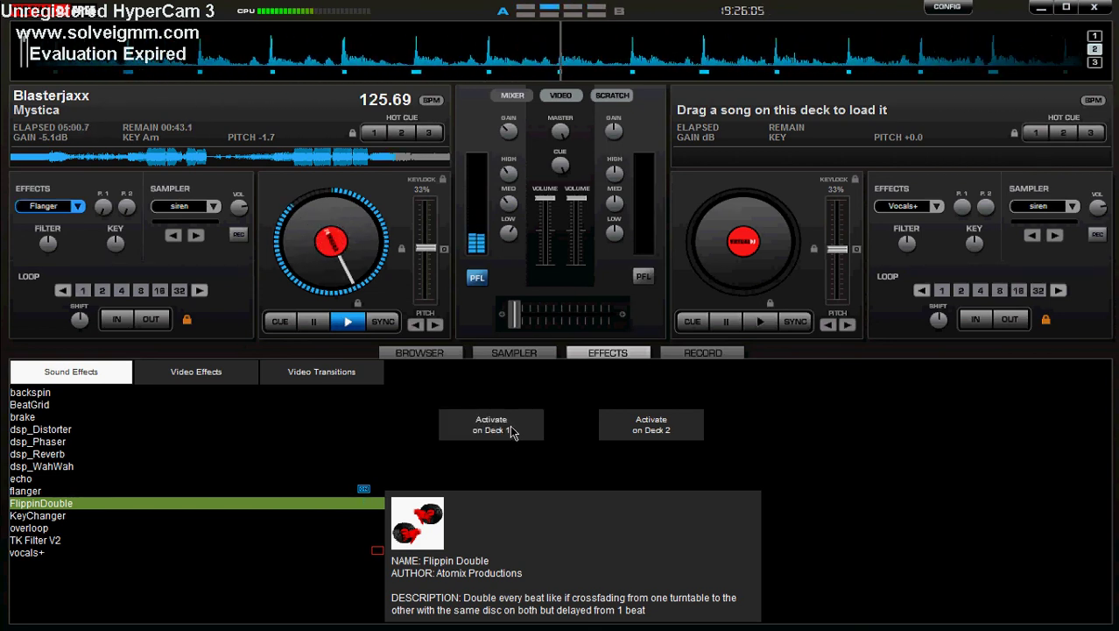
{"action": "left_click", "coordinate": [513, 432]}
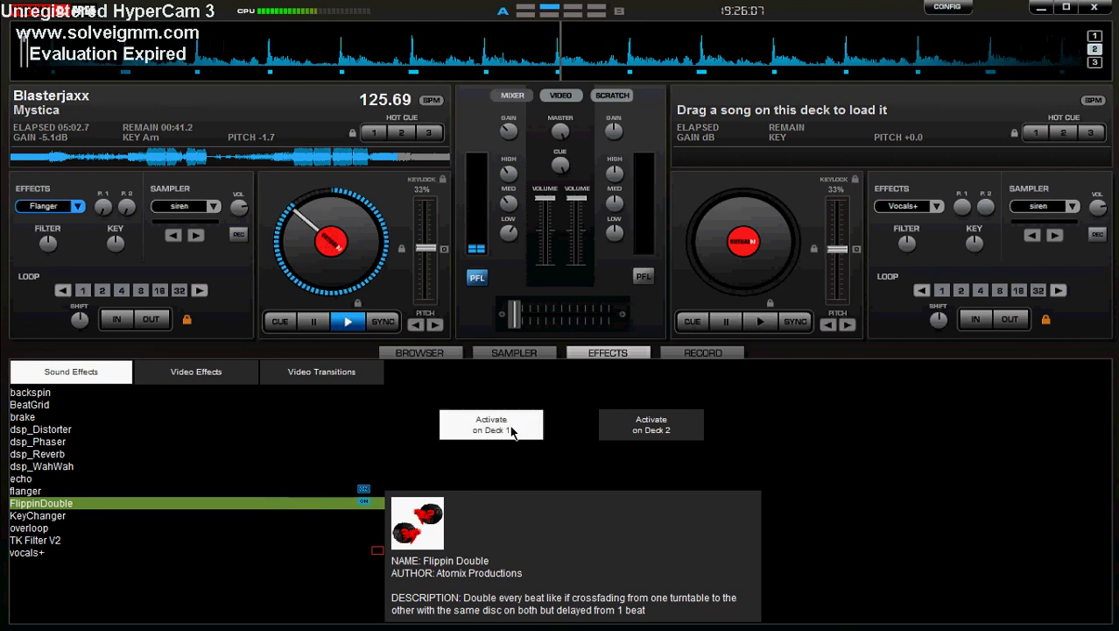
{"action": "left_click", "coordinate": [512, 432]}
{"action": "left_click", "coordinate": [512, 432]}
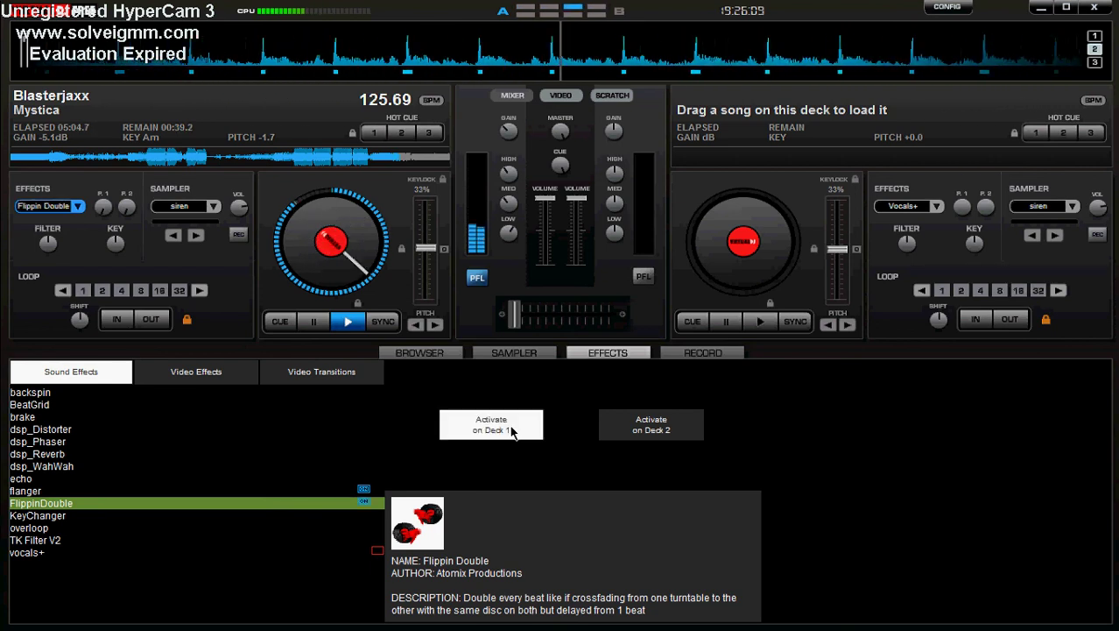
{"action": "left_click", "coordinate": [512, 432]}
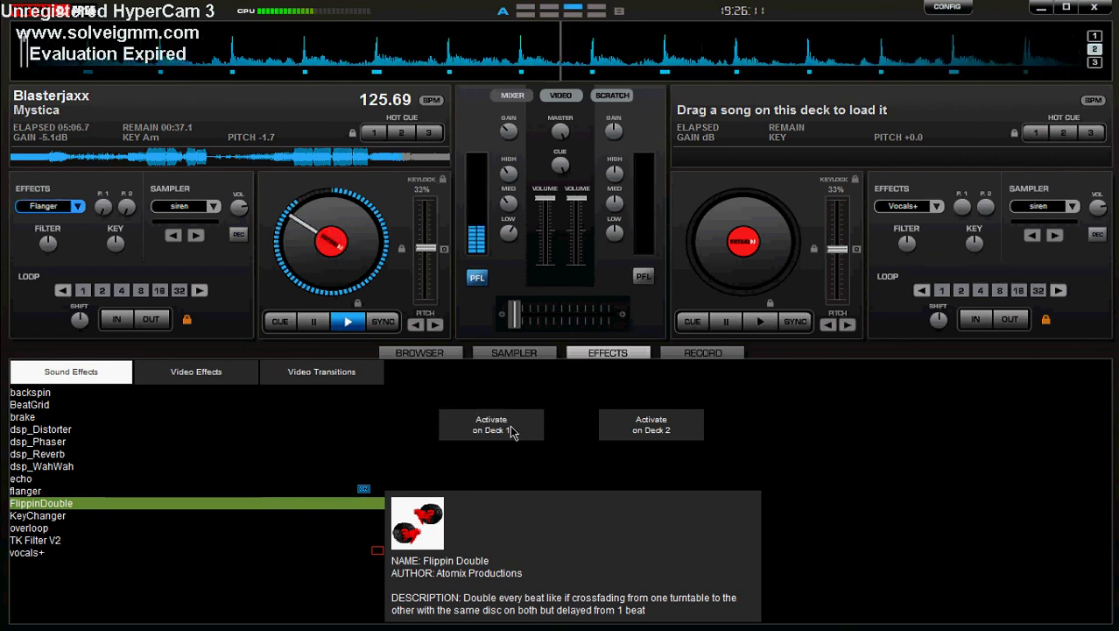
{"action": "left_click", "coordinate": [512, 431]}
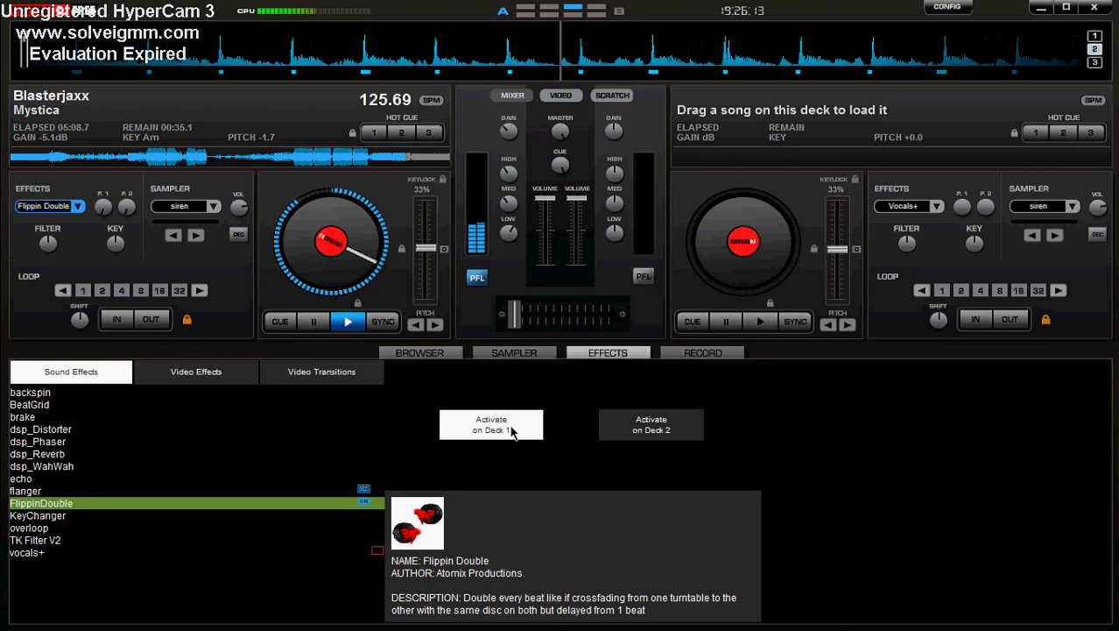
{"action": "left_click", "coordinate": [513, 432]}
{"action": "left_click", "coordinate": [513, 431]}
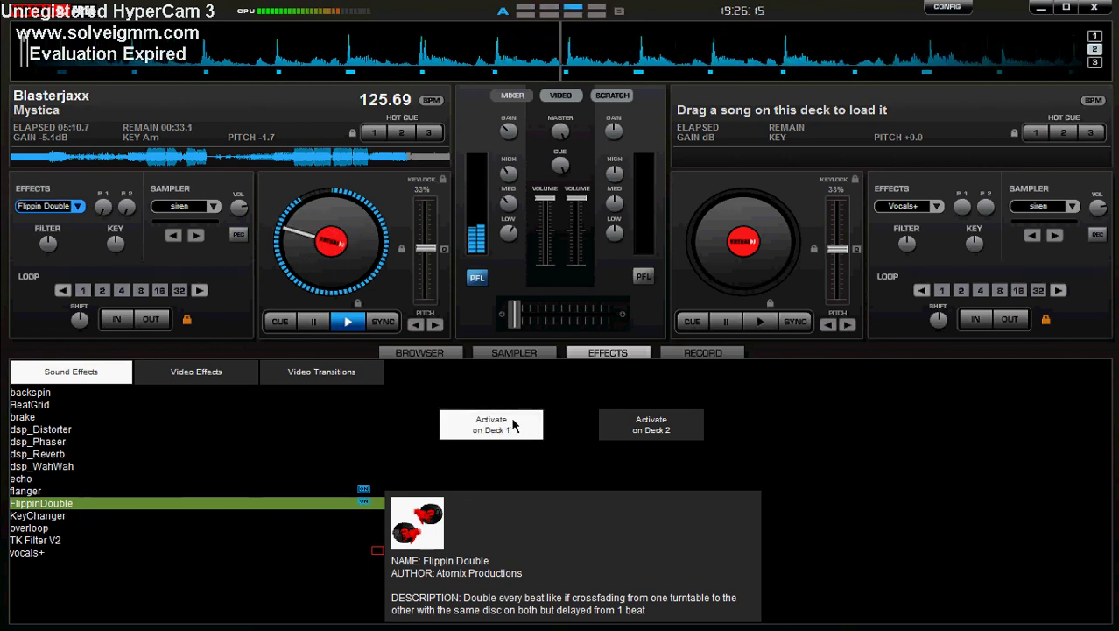
{"action": "left_click", "coordinate": [514, 427]}
{"action": "left_click", "coordinate": [513, 424]}
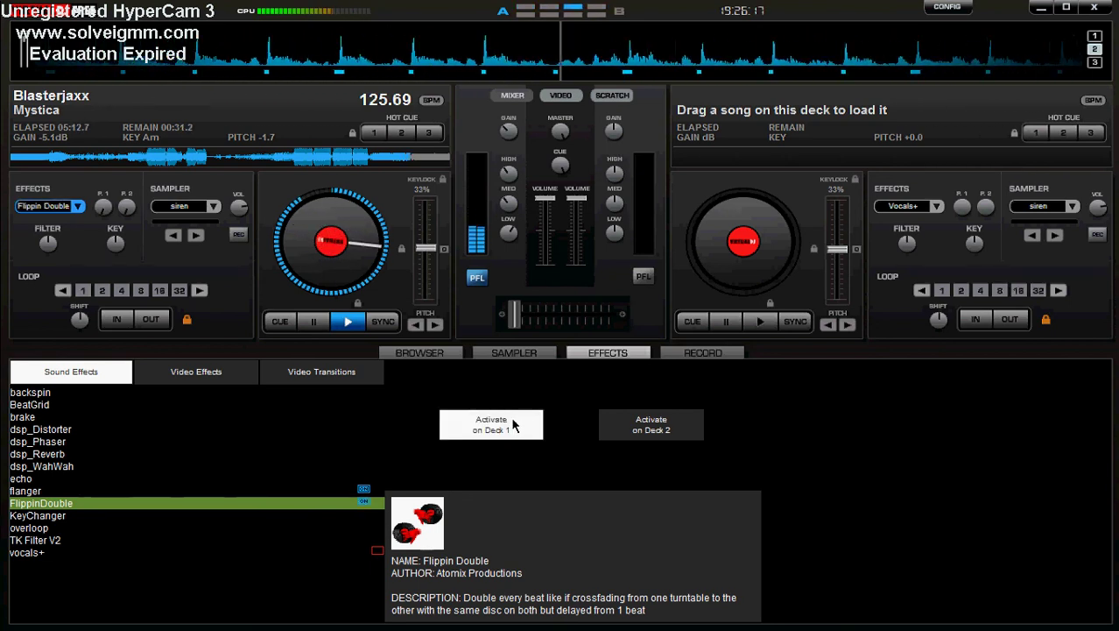
{"action": "left_click", "coordinate": [513, 425]}
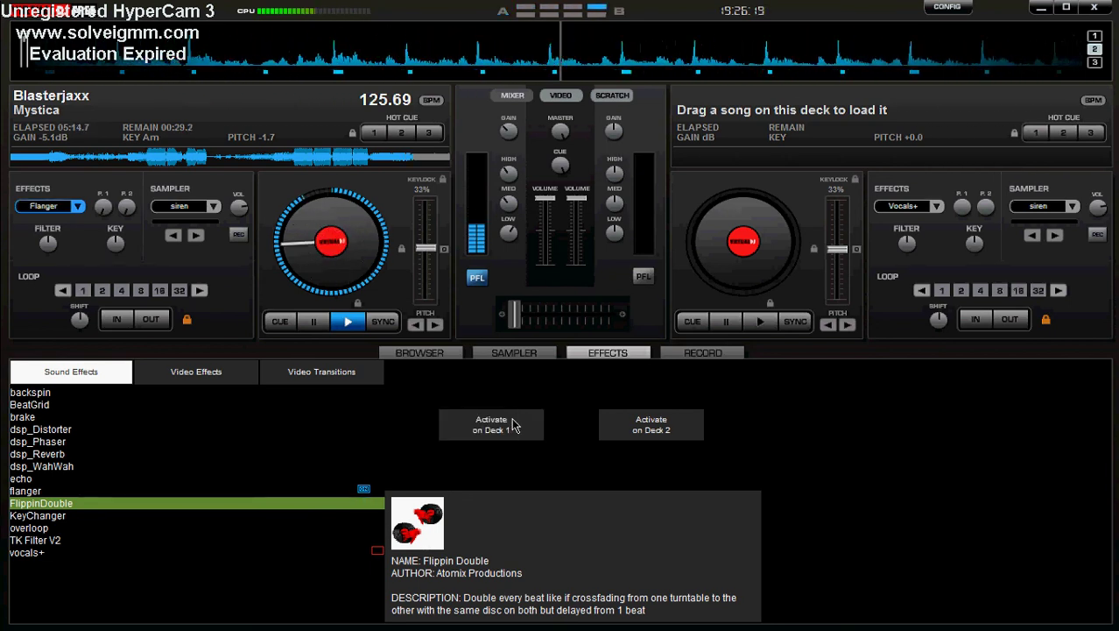
{"action": "left_click", "coordinate": [513, 425]}
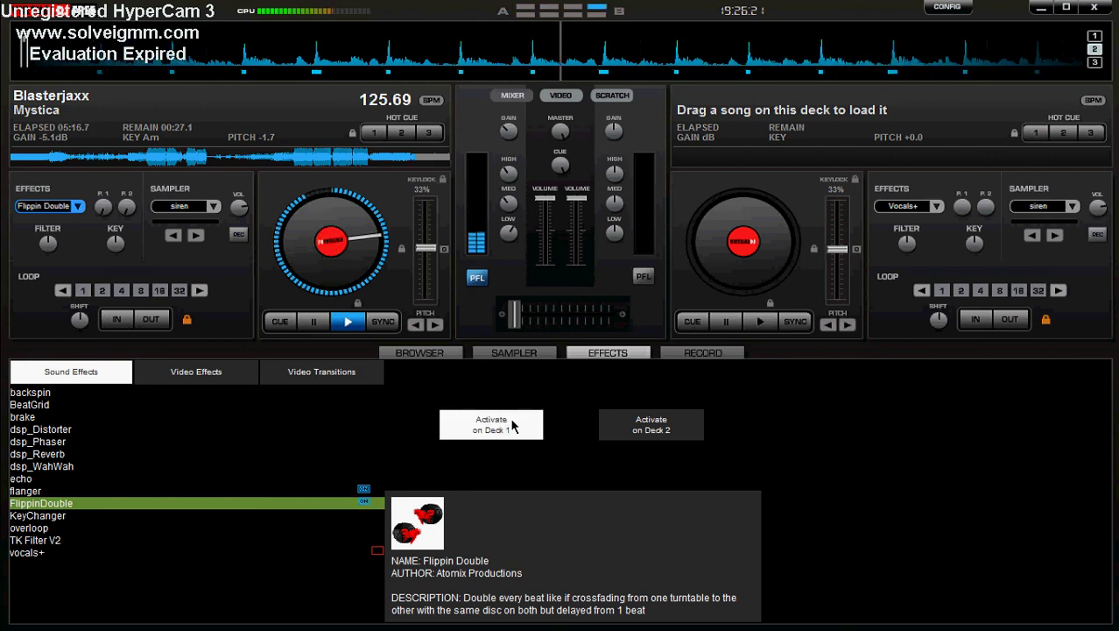
{"action": "left_click", "coordinate": [513, 425]}
{"action": "left_click", "coordinate": [513, 425]}
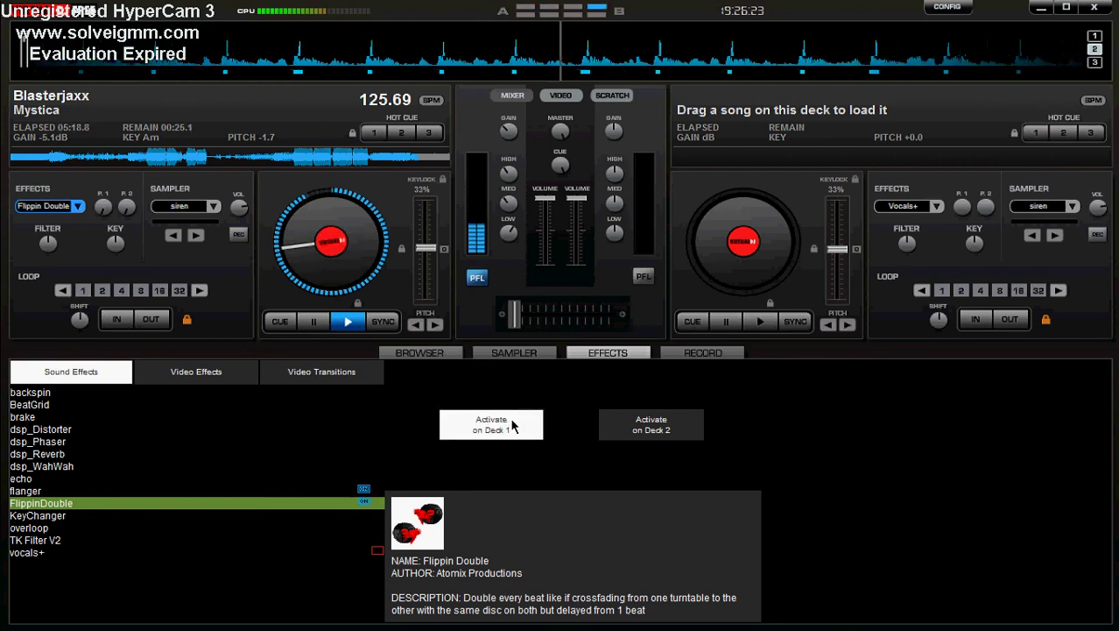
{"action": "left_click", "coordinate": [513, 425]}
{"action": "left_click", "coordinate": [513, 425]}
{"action": "left_click", "coordinate": [513, 424]}
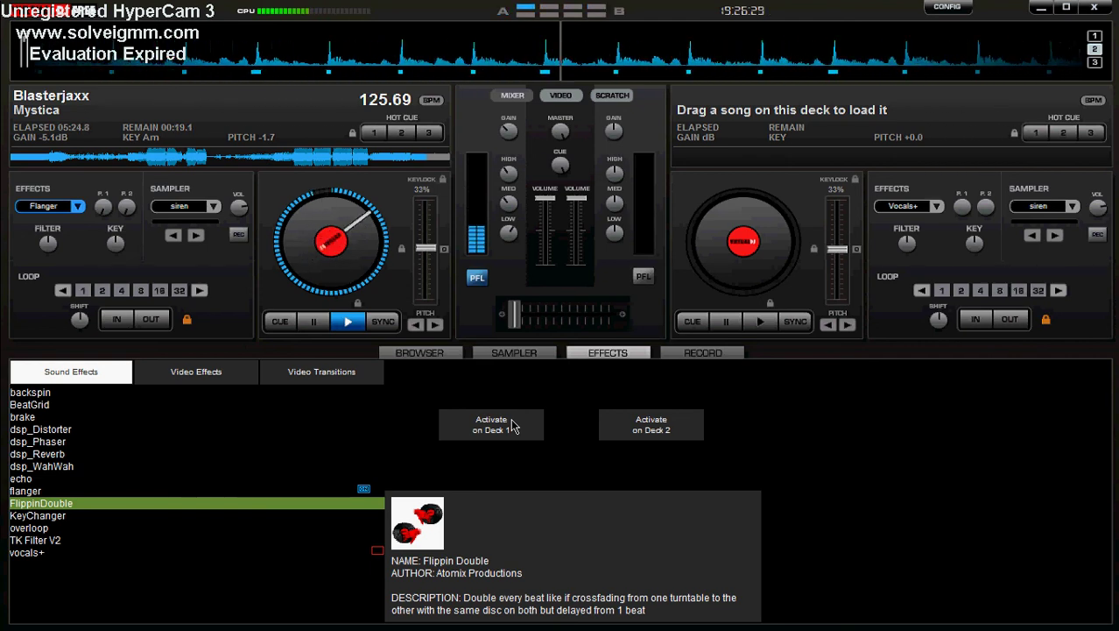
{"action": "left_click", "coordinate": [513, 425]}
{"action": "left_click", "coordinate": [513, 425]}
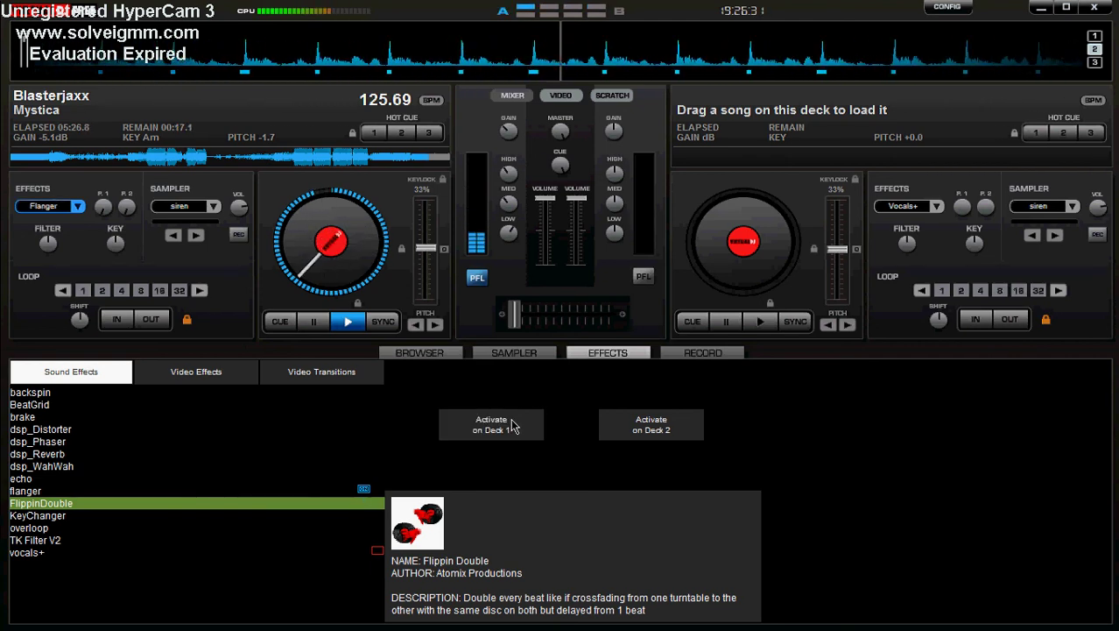
{"action": "left_click", "coordinate": [513, 424]}
{"action": "left_click", "coordinate": [513, 424]}
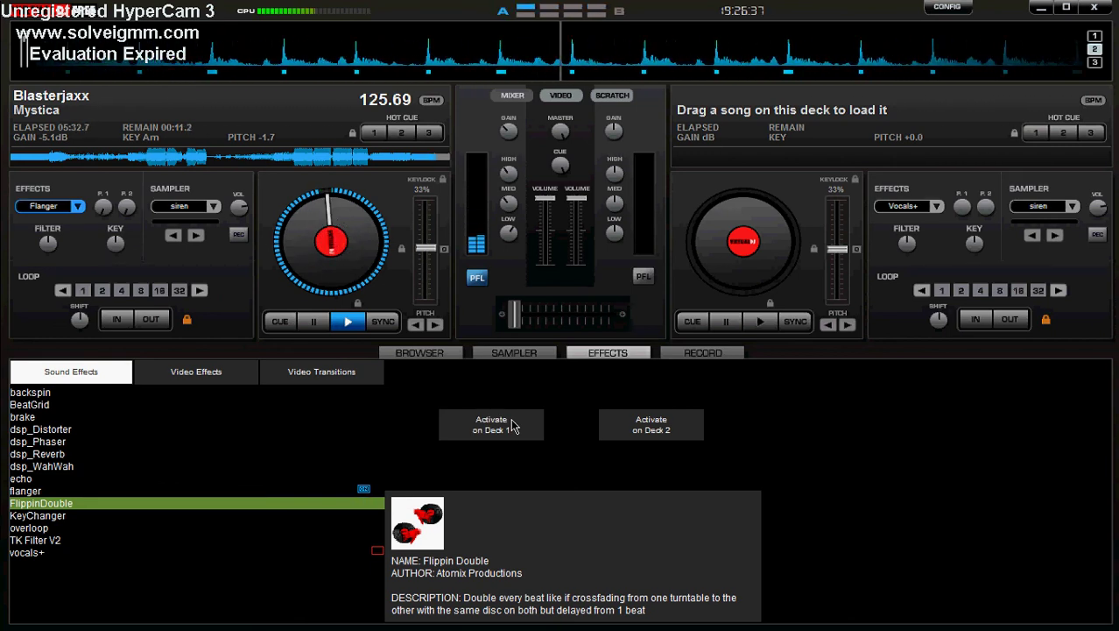
{"action": "left_click", "coordinate": [513, 425]}
{"action": "left_click", "coordinate": [513, 425]}
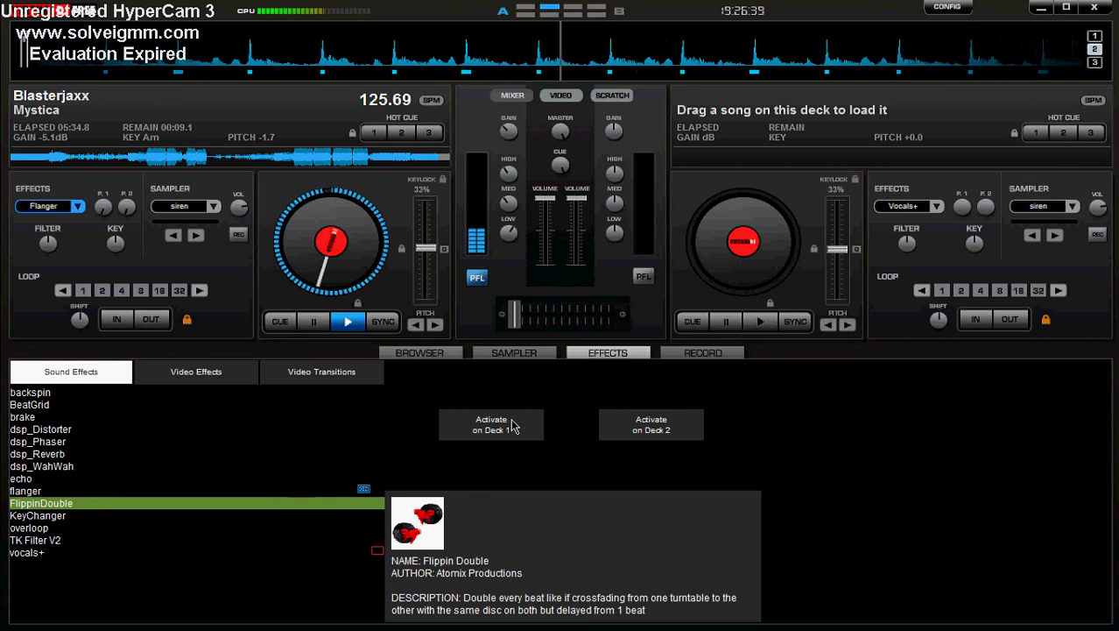
{"action": "left_click", "coordinate": [513, 425]}
Restore the maximized program window to its smaller size and reveal the Windows taskbar
{"action": "left_click", "coordinate": [1066, 7]}
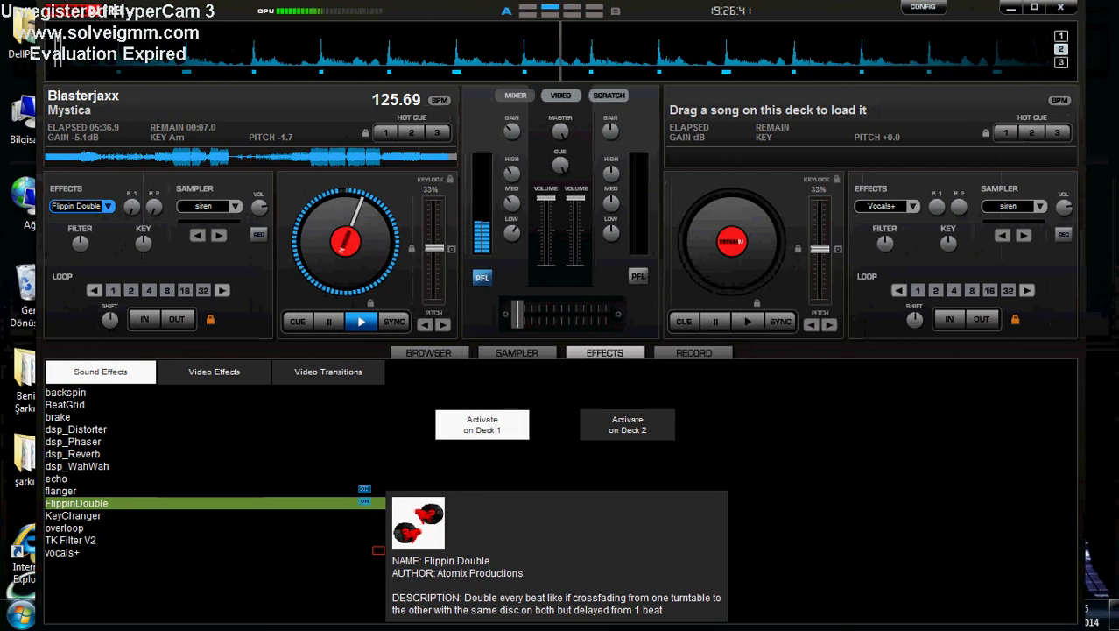
{"action": "mouse_move", "coordinate": [959, 617]}
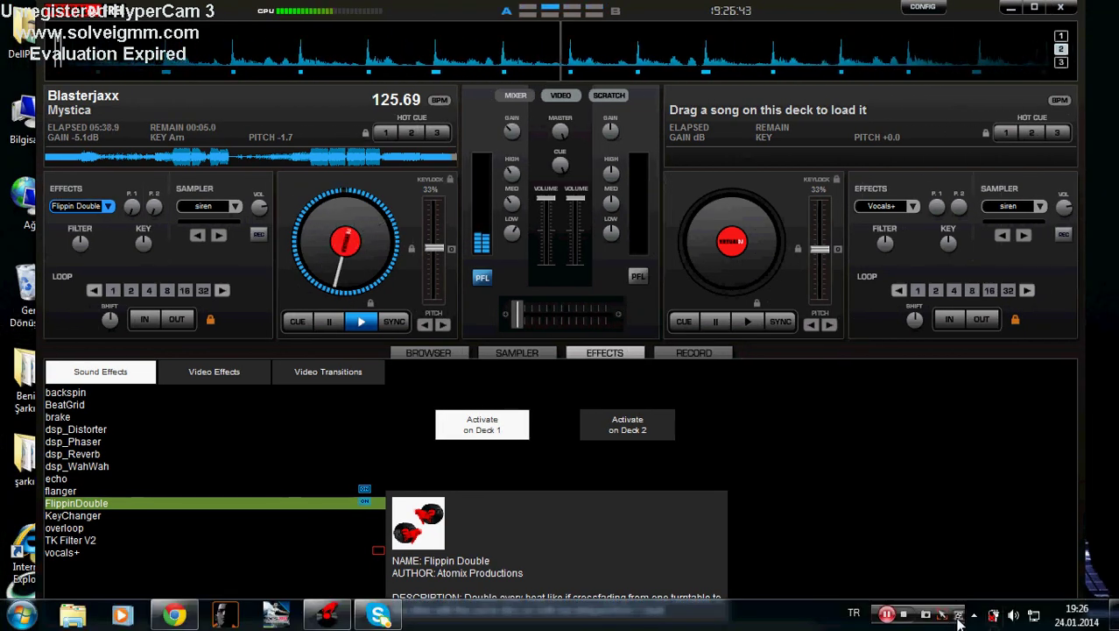